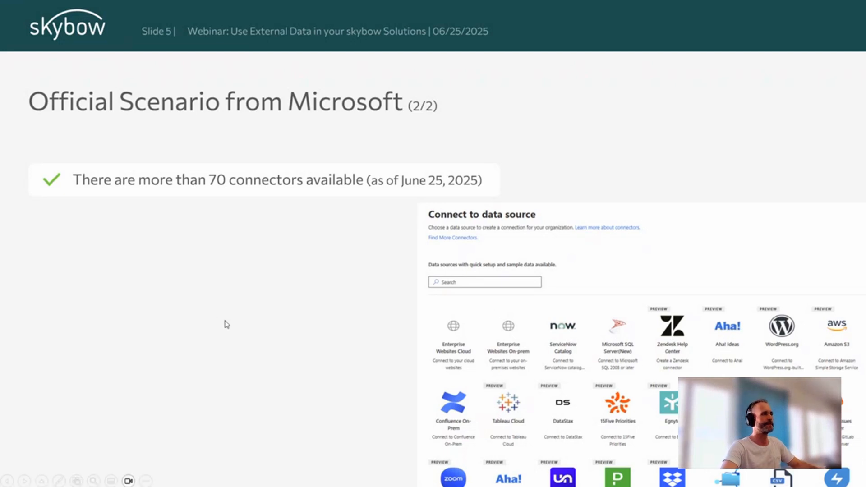
left_click(57, 360)
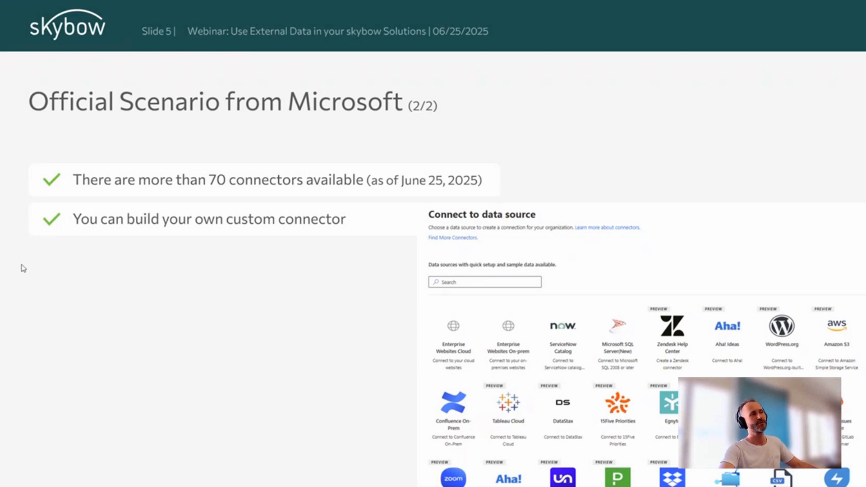
left_click(45, 263)
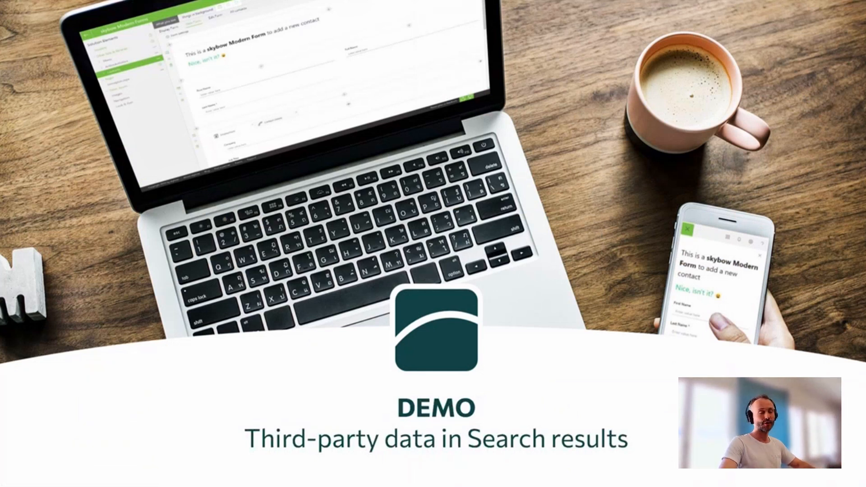
Step: Switch to the SharePoint search page and look through the sources available for filtering the results
key("alt+Tab")
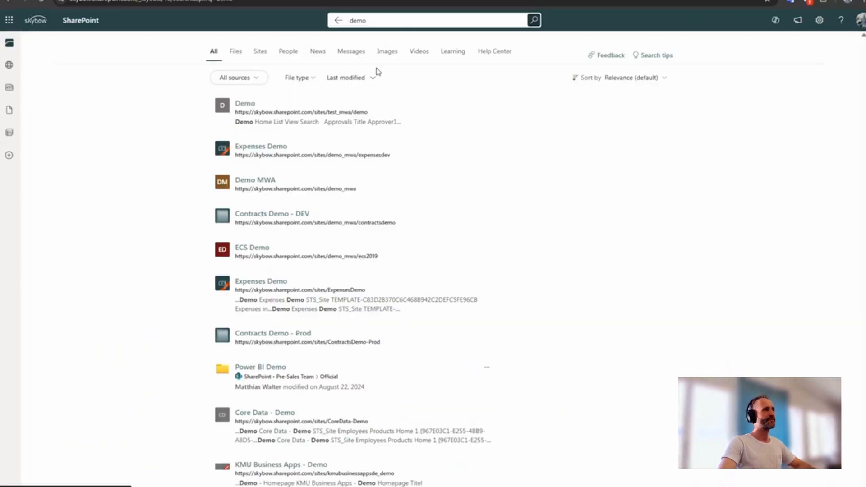
left_click(376, 19)
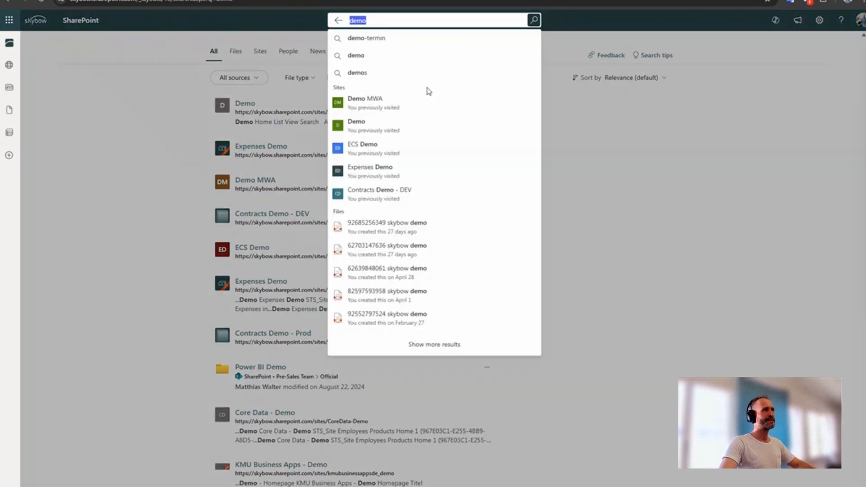
left_click(246, 83)
left_click(247, 81)
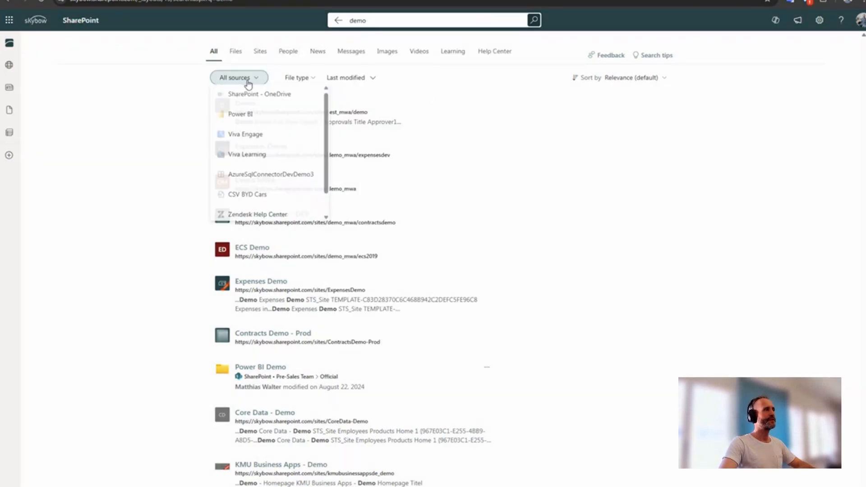
scroll(246, 194, "down", 1)
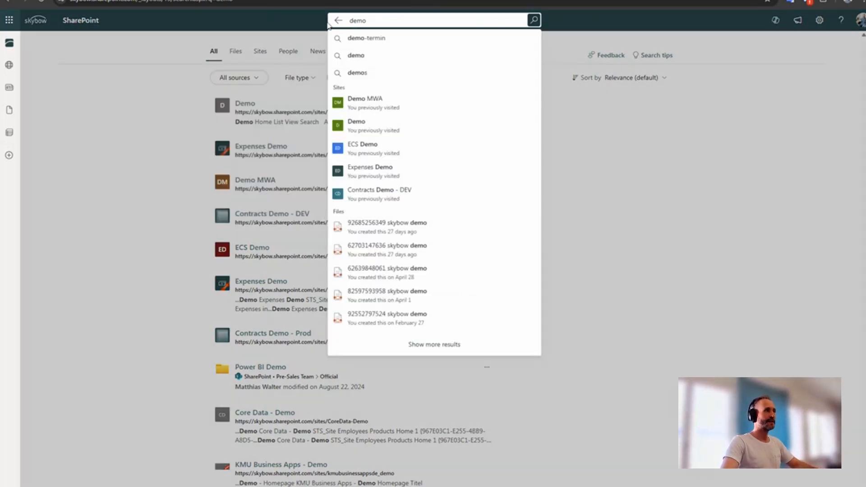
Step: Search SharePoint for "rename column" and look through the results
left_click(381, 20)
double_click(359, 20)
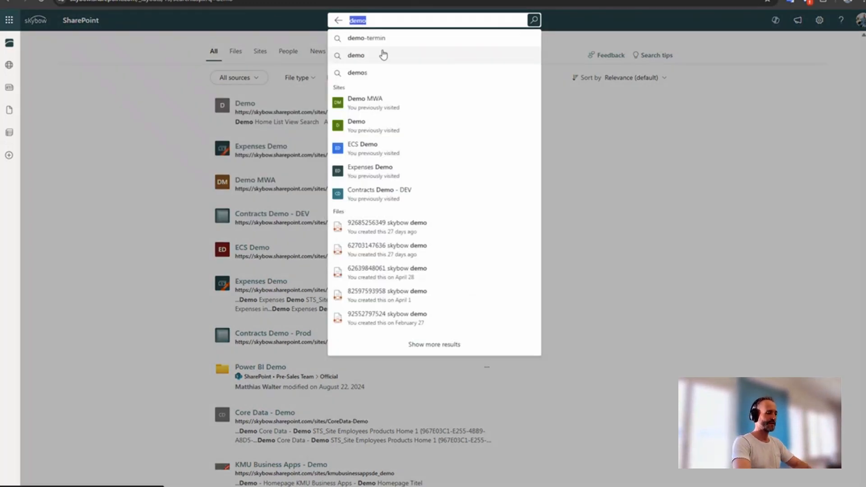
type("r")
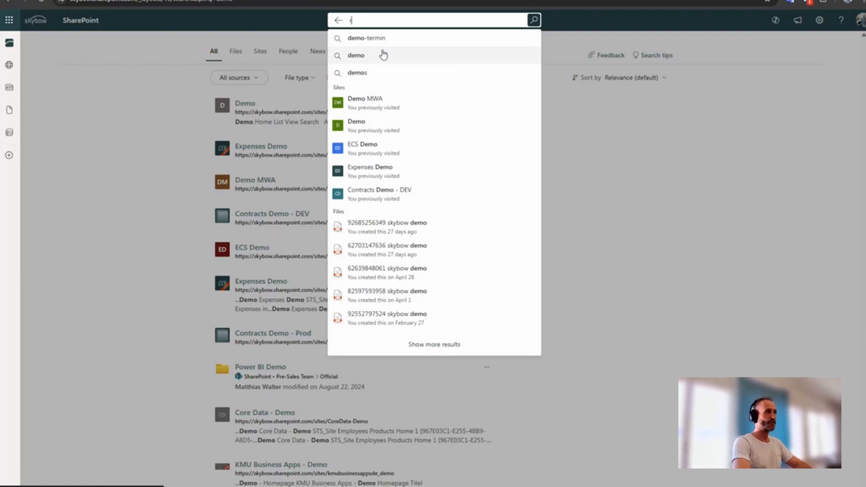
type("ename colu")
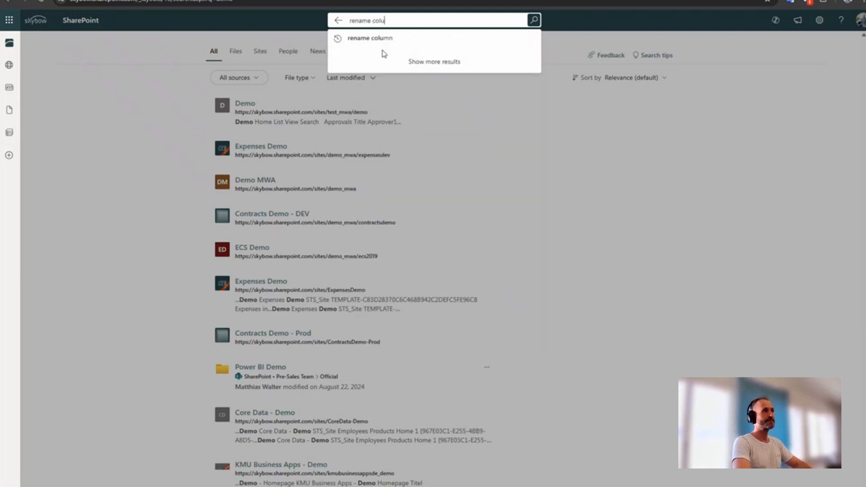
type("mn")
key("Return")
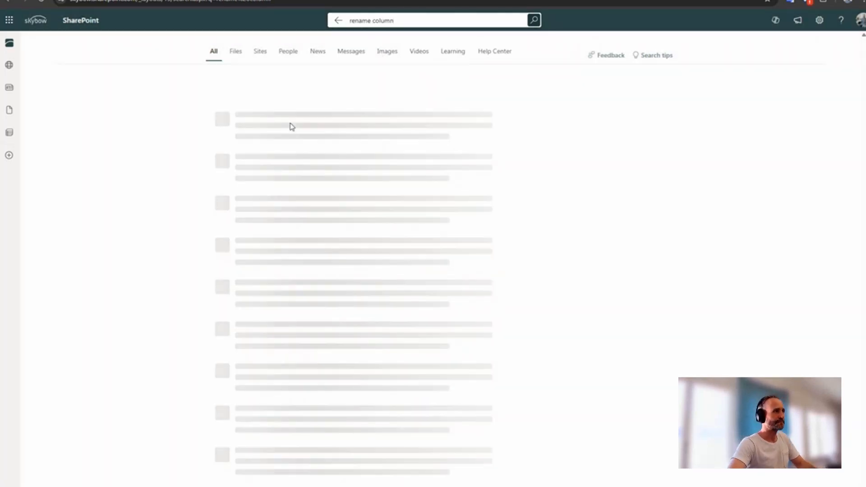
scroll(298, 123, "down", 5)
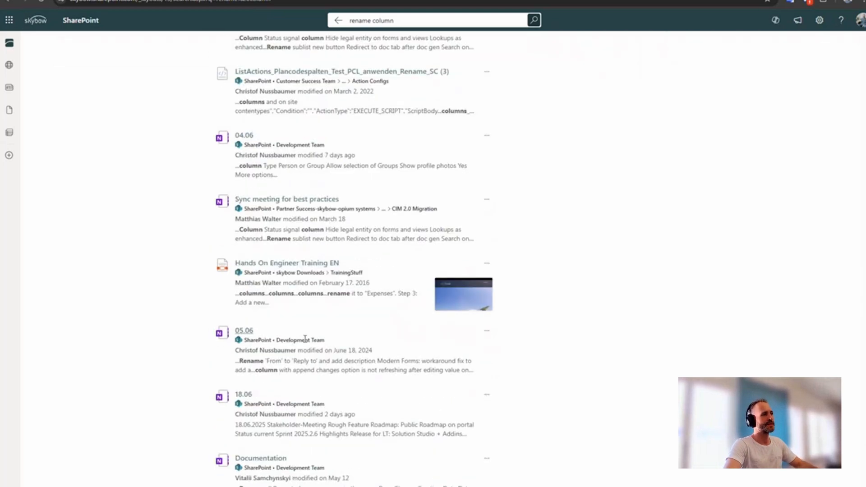
scroll(287, 118, "up", 5)
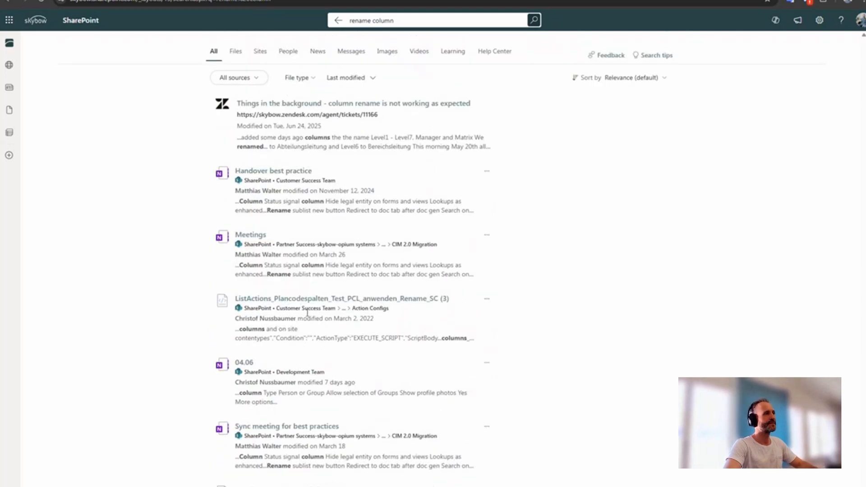
Step: Filter the search results to the Zendesk Help Center source, and clear that filter after viewing them
left_click(252, 80)
scroll(253, 198, "down", 1)
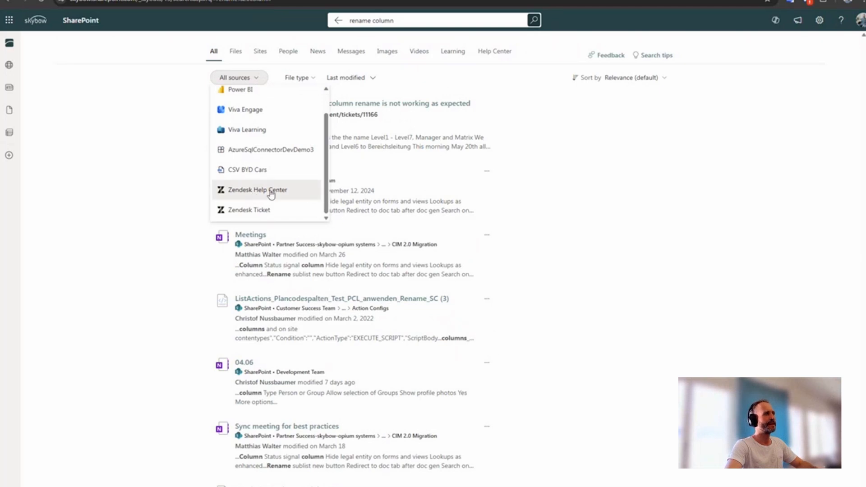
left_click(272, 191)
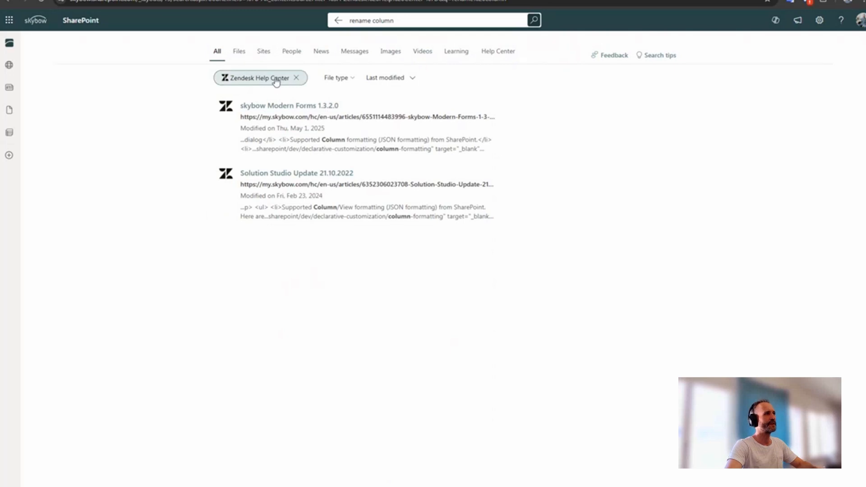
left_click(296, 78)
Step: Restrict the search results to the Zendesk Ticket source, and remove the filter after viewing them
left_click(247, 80)
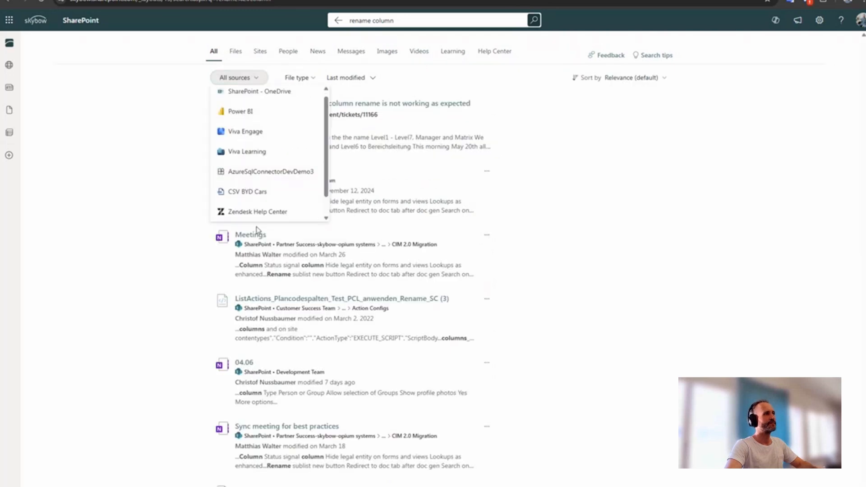
scroll(253, 214, "down", 1)
left_click(253, 212)
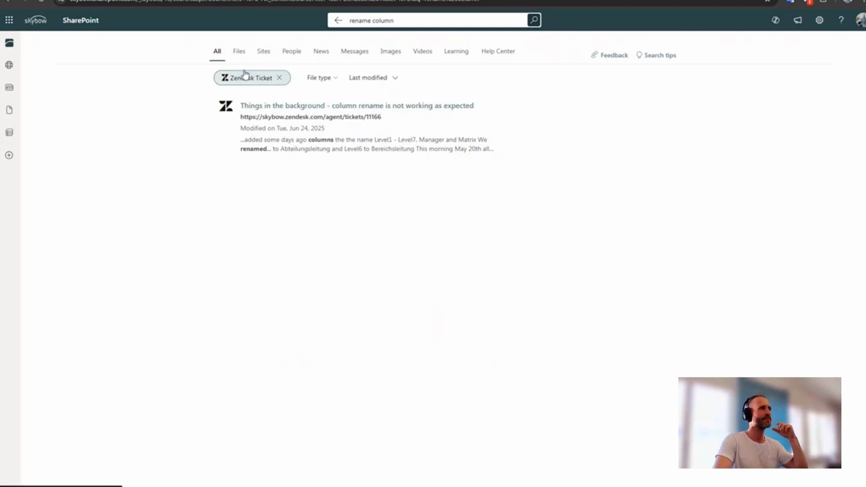
left_click(279, 78)
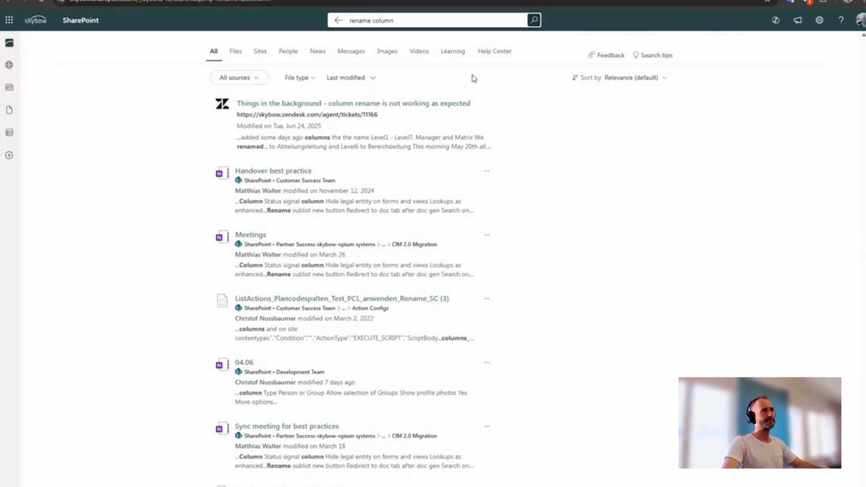
Step: View the "rename column" results in the Help Center category and return to all results
left_click(499, 55)
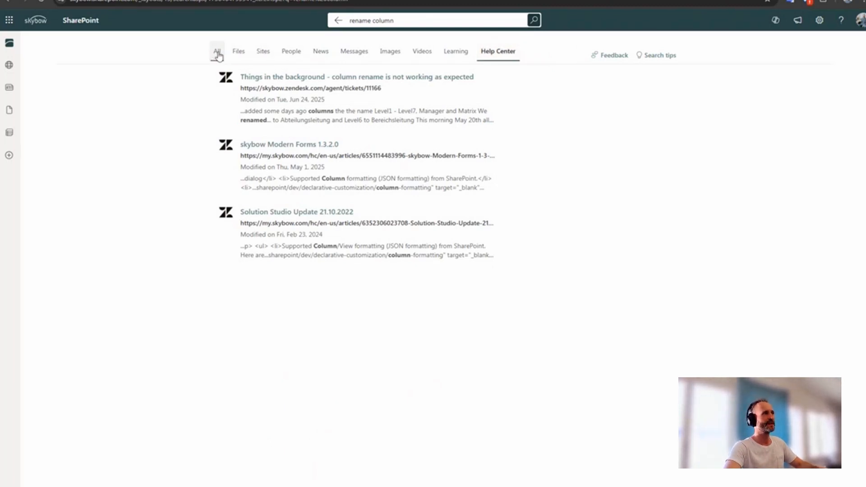
left_click(397, 21)
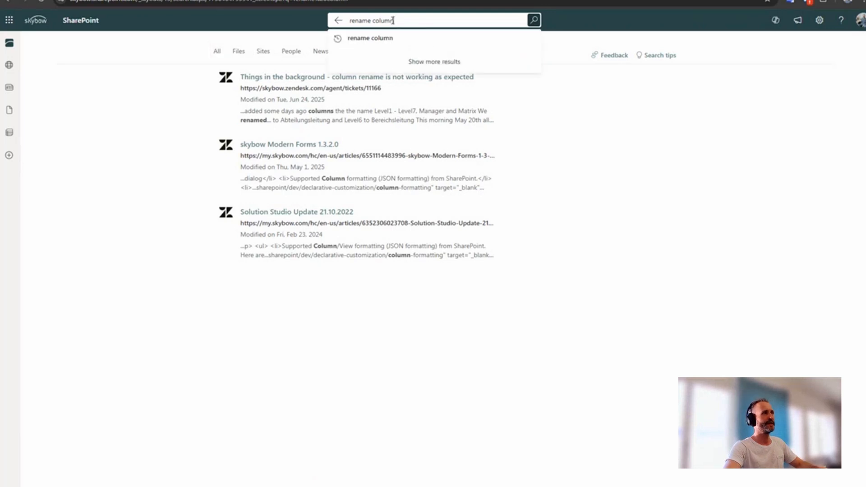
left_click(201, 71)
left_click(216, 51)
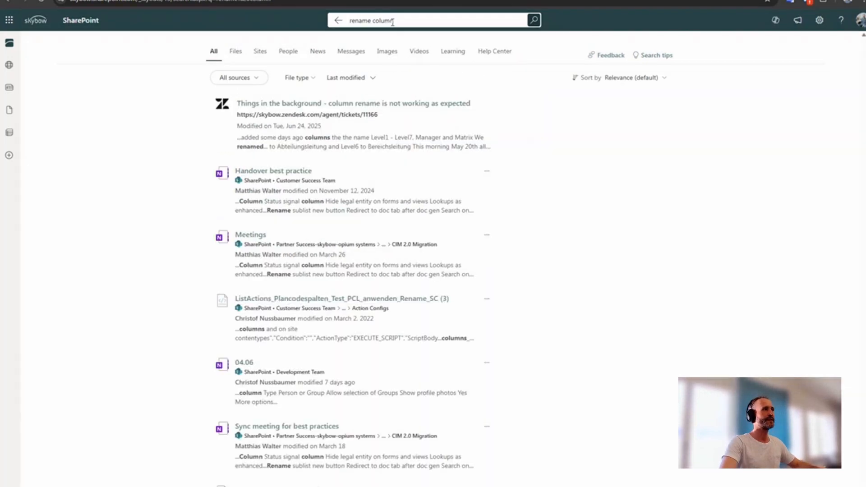
Step: Replace the search term with "byd" and run the search across all results
double_click(391, 21)
key("ctrl+a")
type("b")
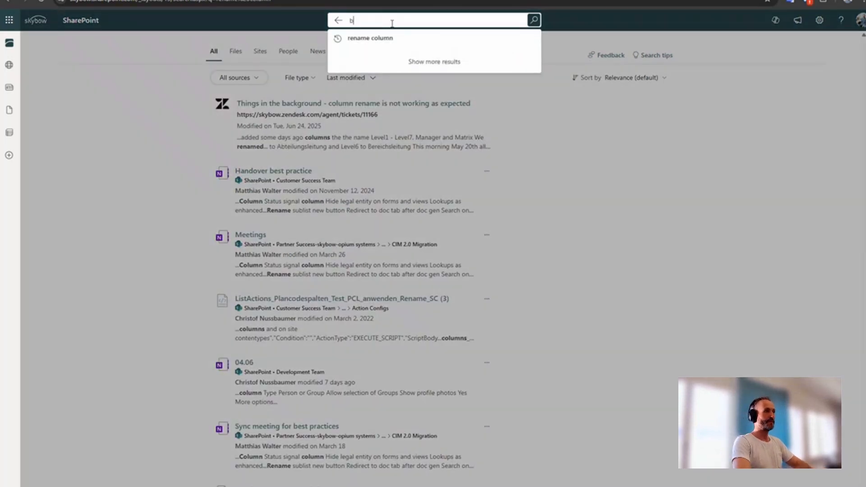
type("yd")
key("Return")
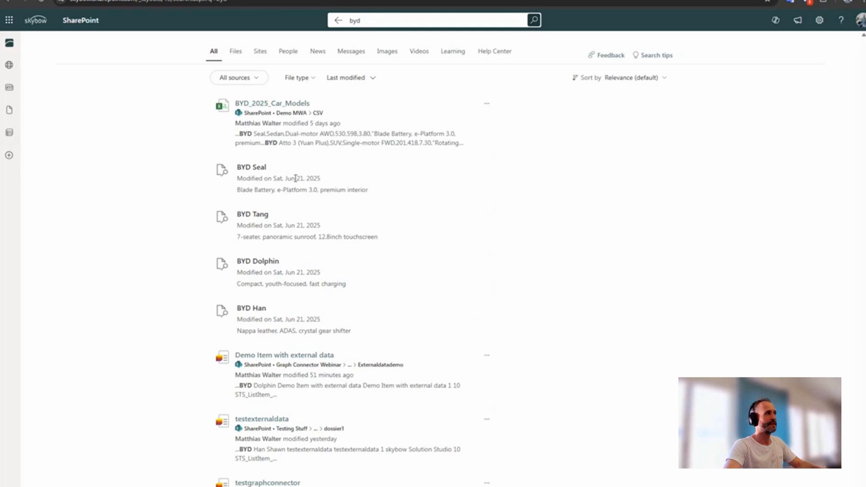
Step: Examine the BYD_2025_Car_Models file and the BYD Seal, BYD Tang and BYD Dolphin entries, highlighting the text of individual entries
left_click(250, 106)
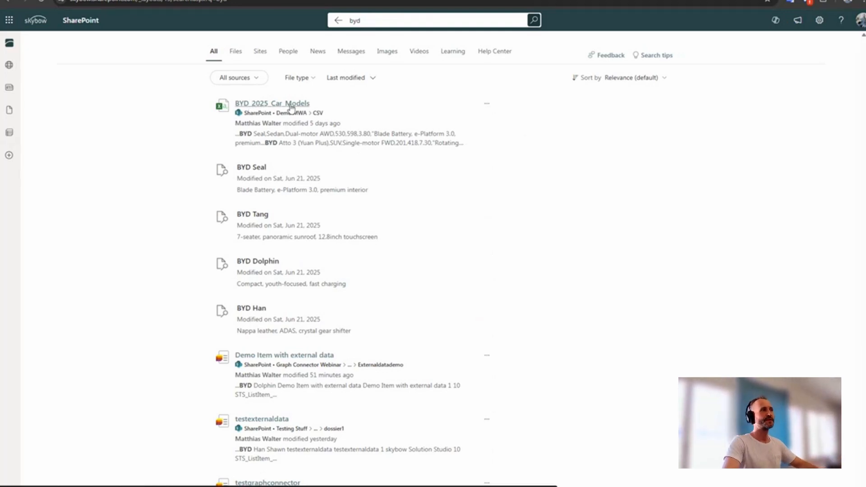
left_click_drag(237, 166, 280, 179)
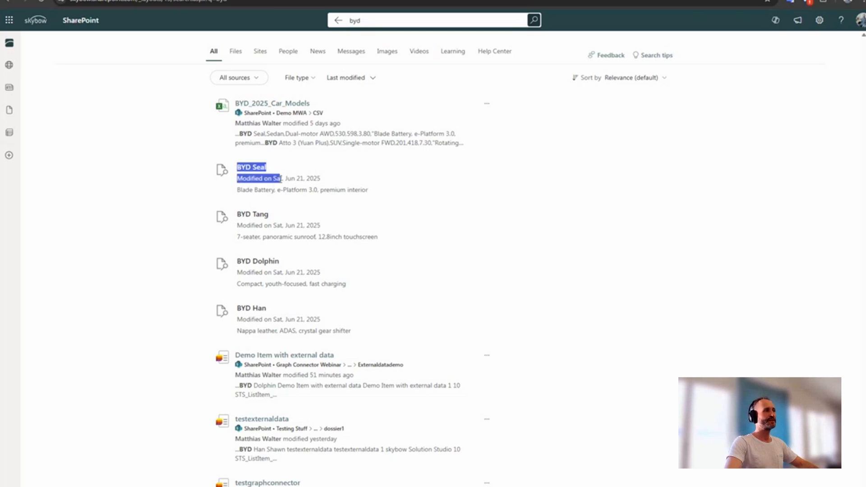
left_click_drag(238, 214, 329, 247)
left_click(334, 253)
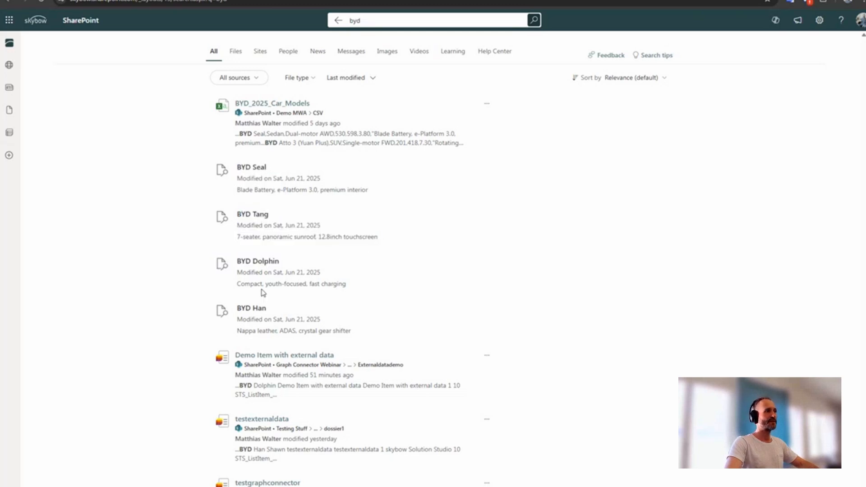
left_click_drag(238, 284, 362, 289)
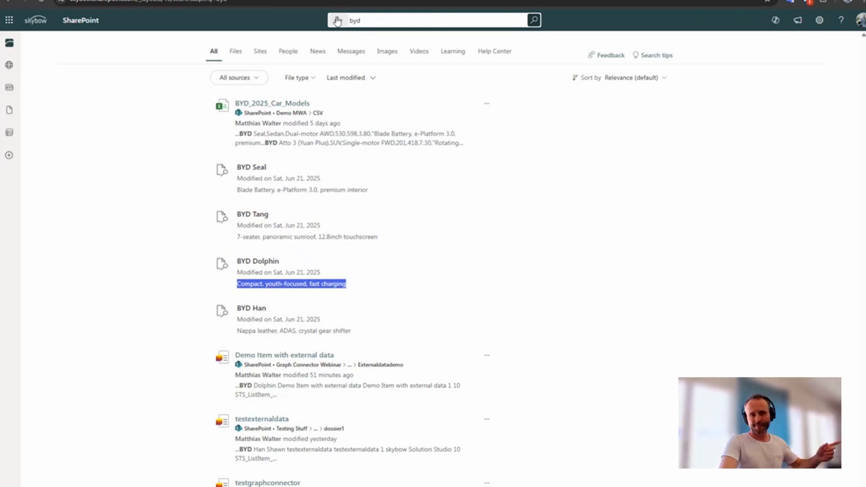
key("alt+Tab")
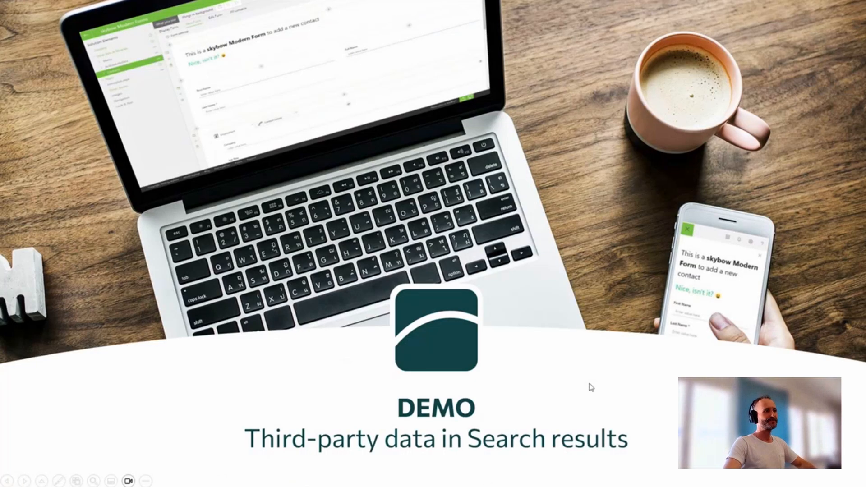
left_click(357, 233)
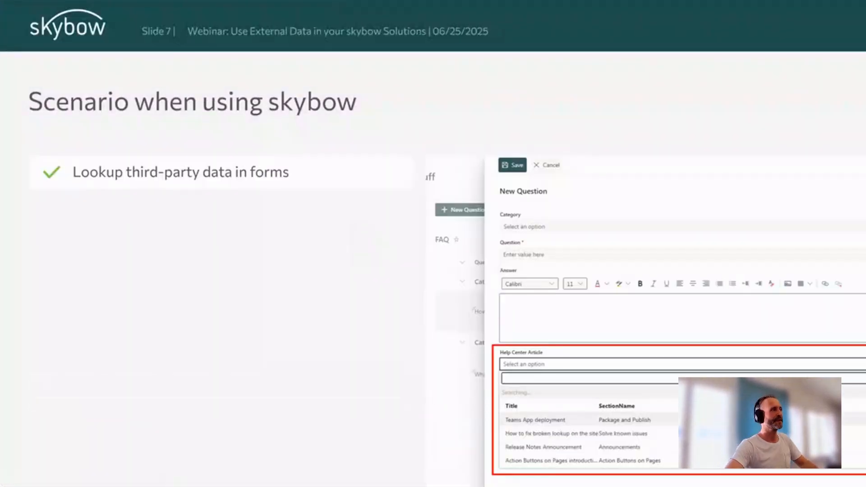
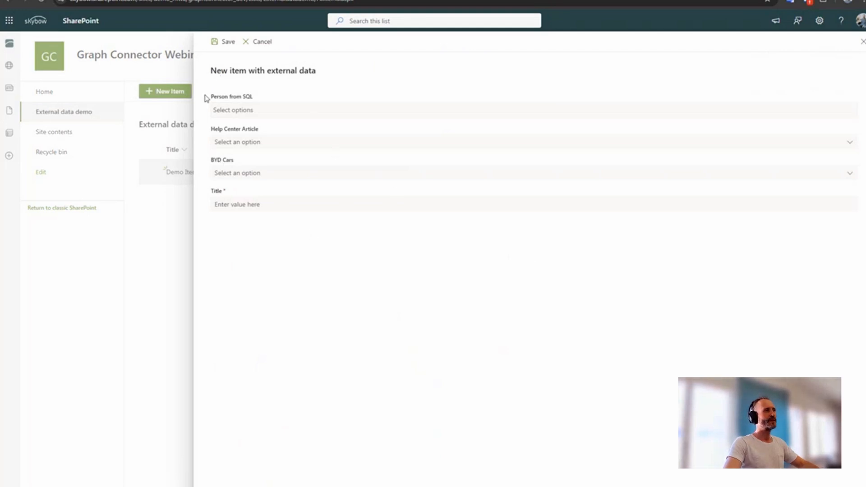
Step: In the new item form, filter Person from SQL by a partial first name and select both matching people
left_click_drag(214, 100, 306, 183)
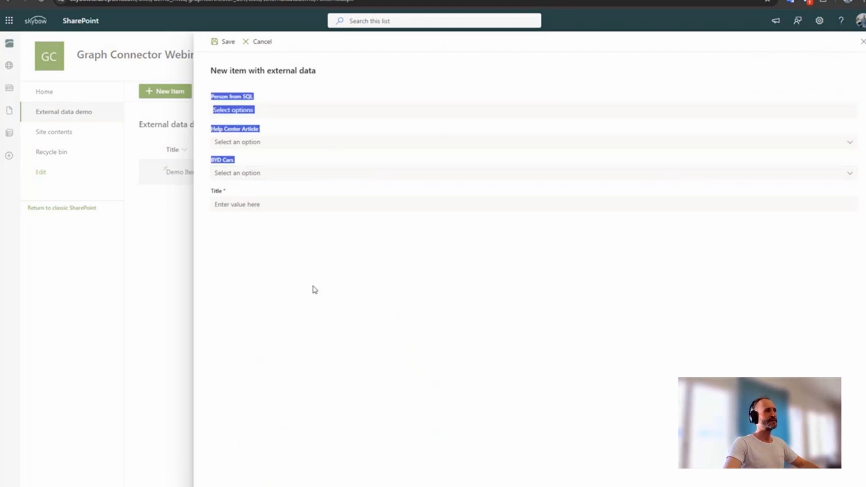
left_click(309, 103)
left_click(287, 109)
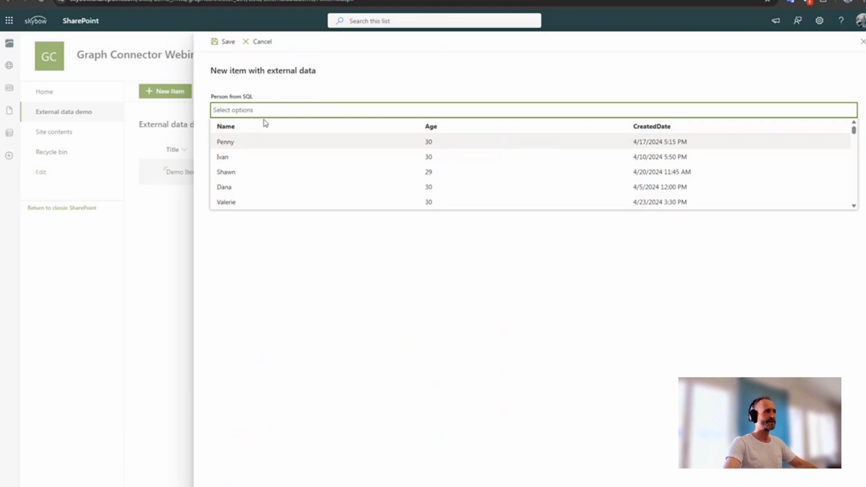
type("dan")
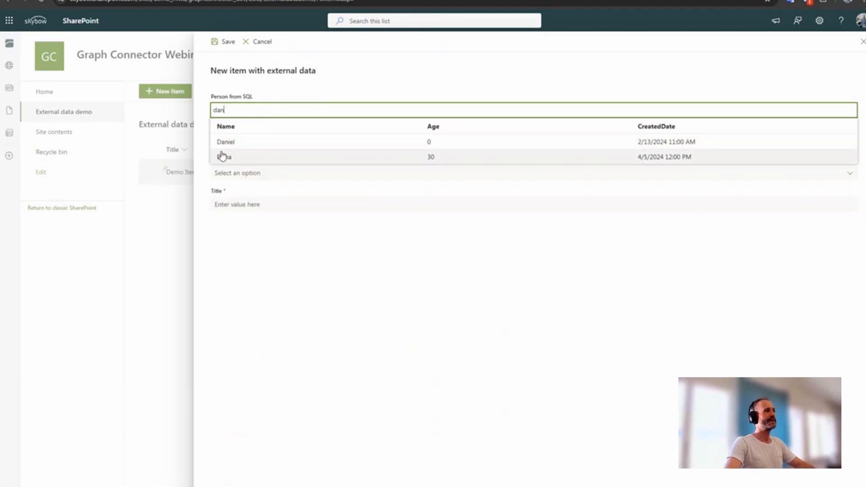
left_click(229, 144)
left_click(224, 157)
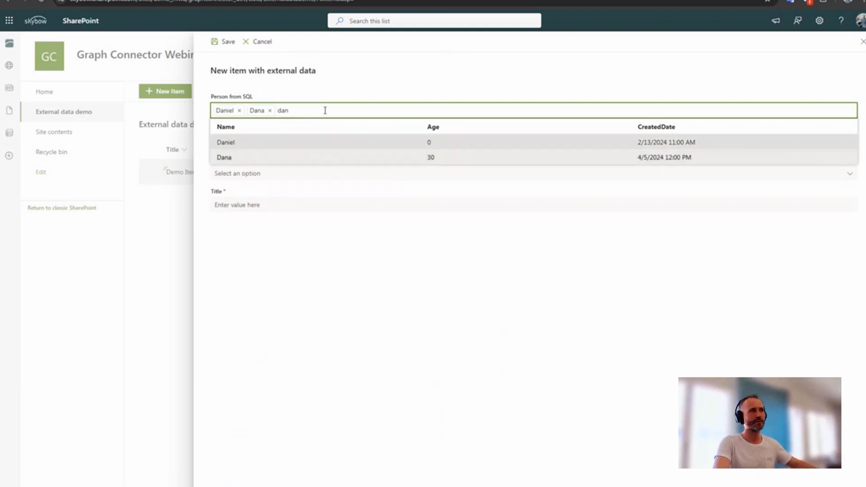
left_click(356, 92)
Step: Browse the articles offered by the Help Center Article lookup and close its list without selecting one
left_click(250, 143)
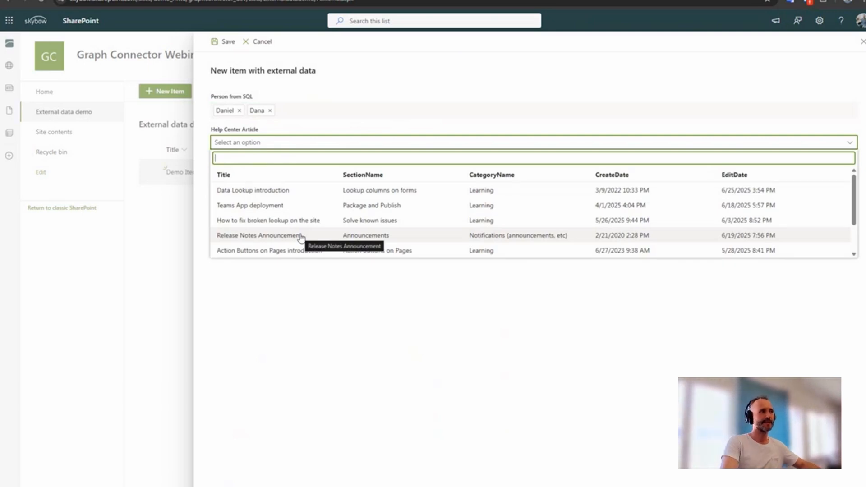
scroll(311, 237, "down", 1)
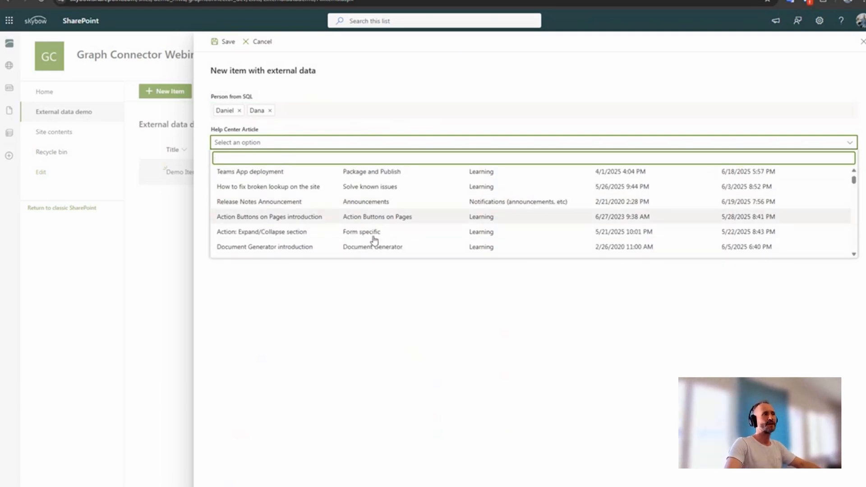
scroll(523, 222, "down", 2)
scroll(492, 199, "up", 5)
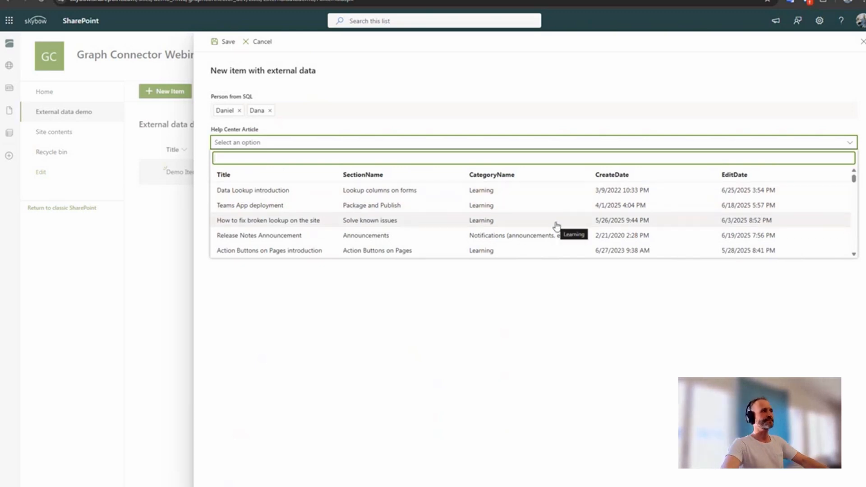
scroll(395, 203, "down", 3)
key("Escape")
Step: Look through the car models offered by the BYD Cars lookup and close its list without selecting one
left_click(250, 176)
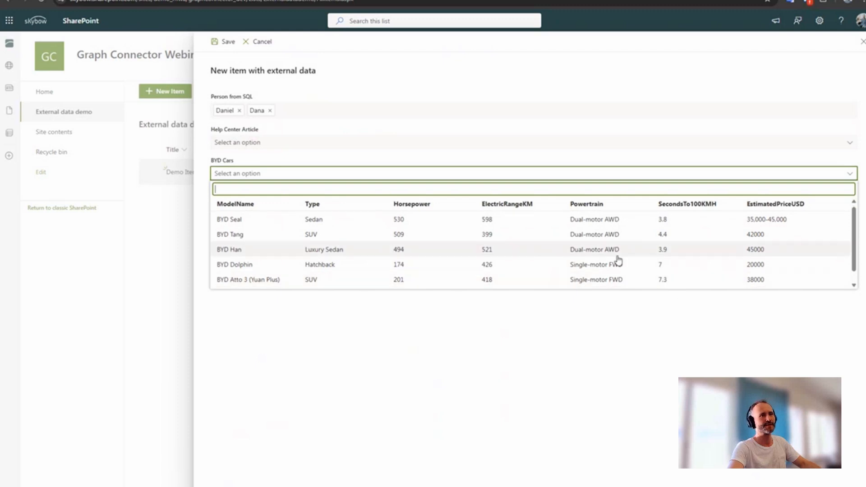
scroll(615, 262, "down", 1)
left_click(406, 330)
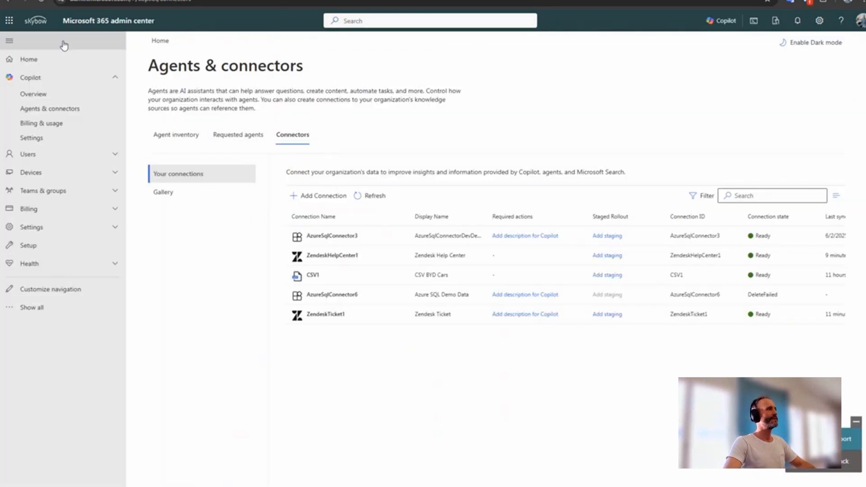
Step: In the Microsoft 365 admin center, find Search & intelligence among all admin centers and read the notice in its data sources
left_click(29, 308)
scroll(52, 429, "down", 3)
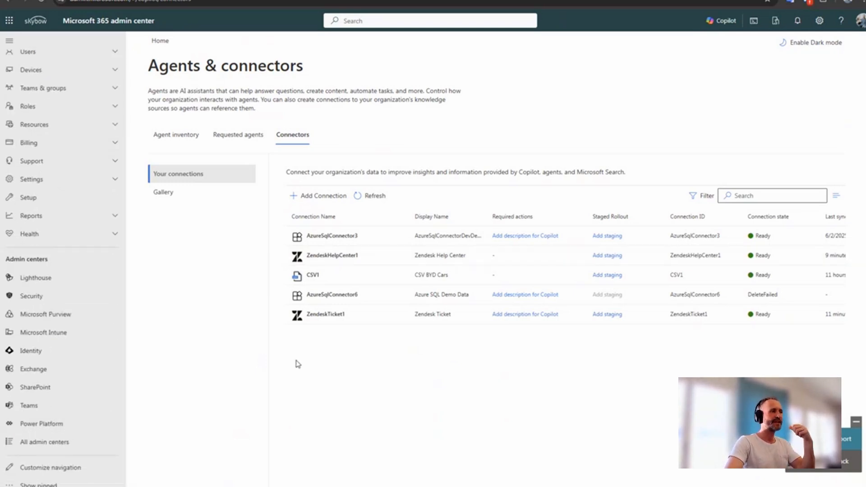
left_click(44, 444)
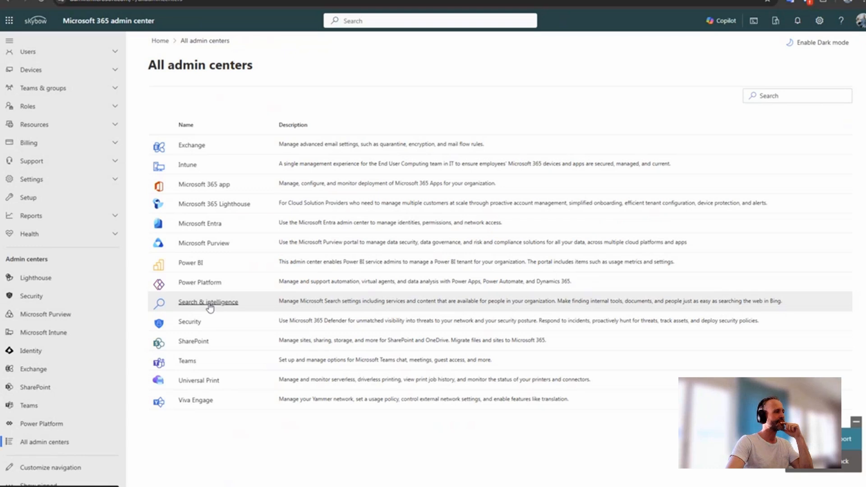
left_click(208, 303)
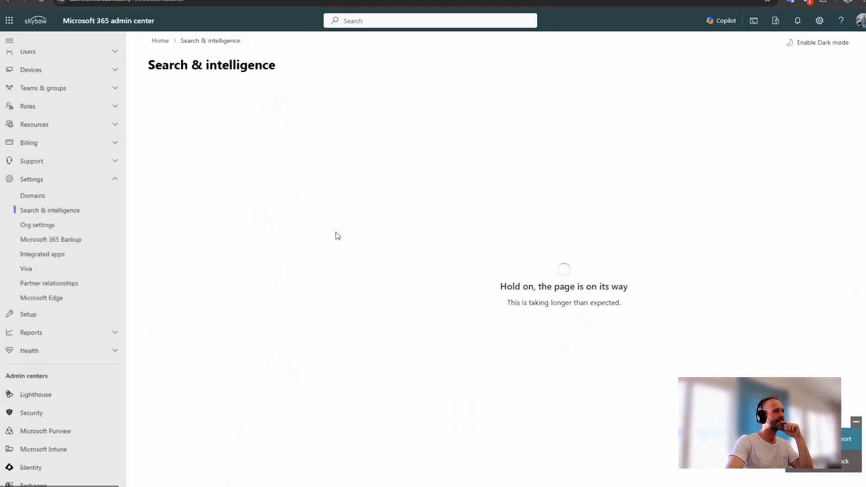
left_click(283, 92)
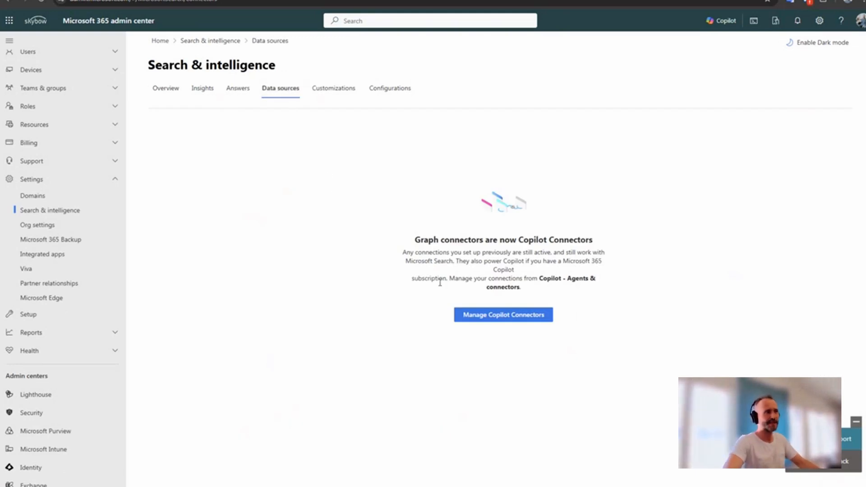
left_click_drag(436, 245, 644, 292)
left_click(648, 295)
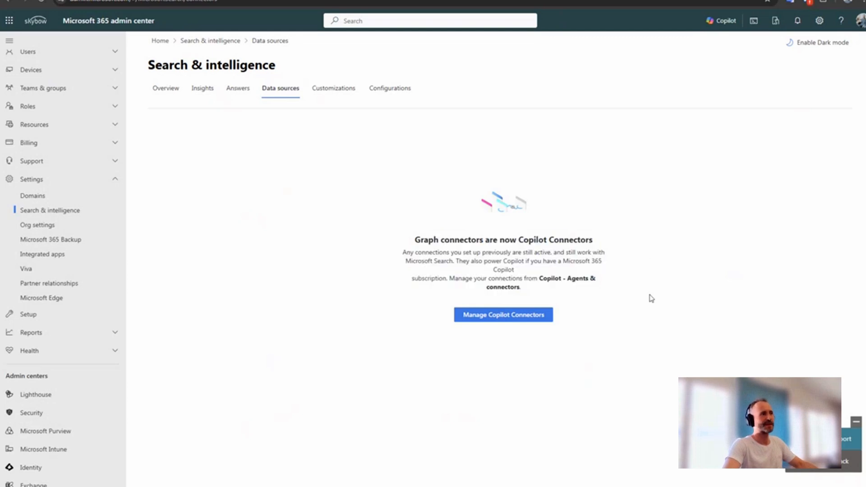
Step: Open Copilot's Agents & connectors page and show the organization's existing connector connections
scroll(27, 180, "up", 3)
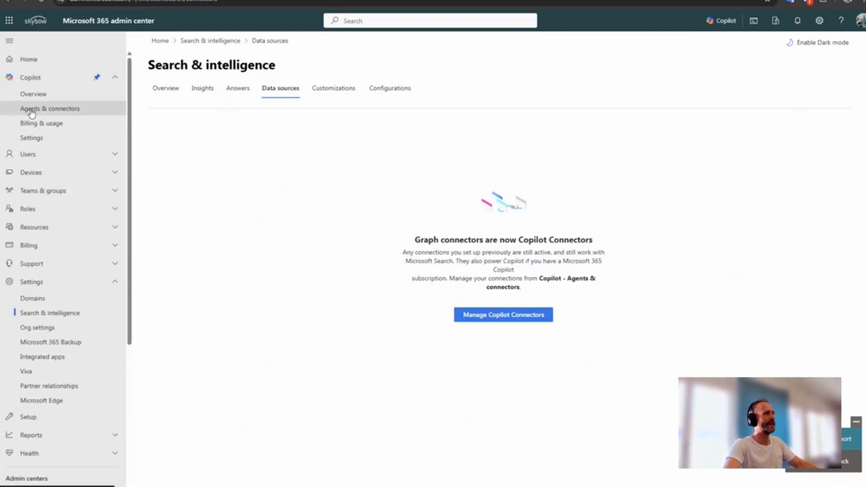
left_click(65, 111)
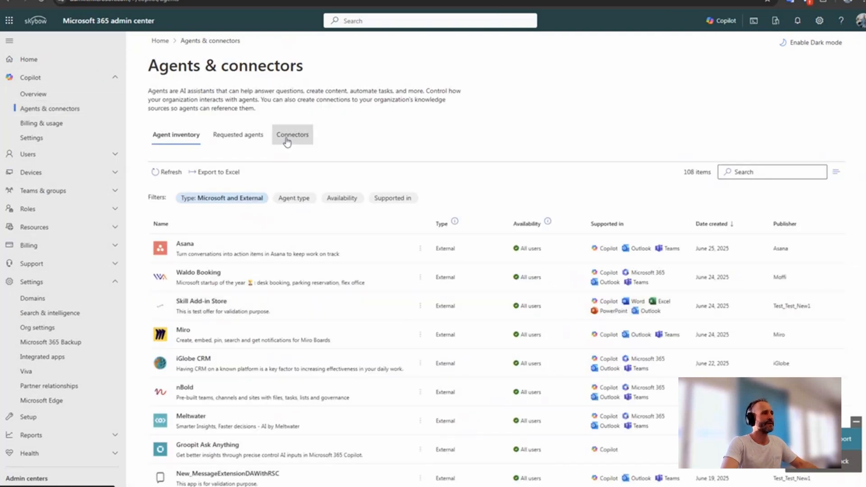
left_click(291, 139)
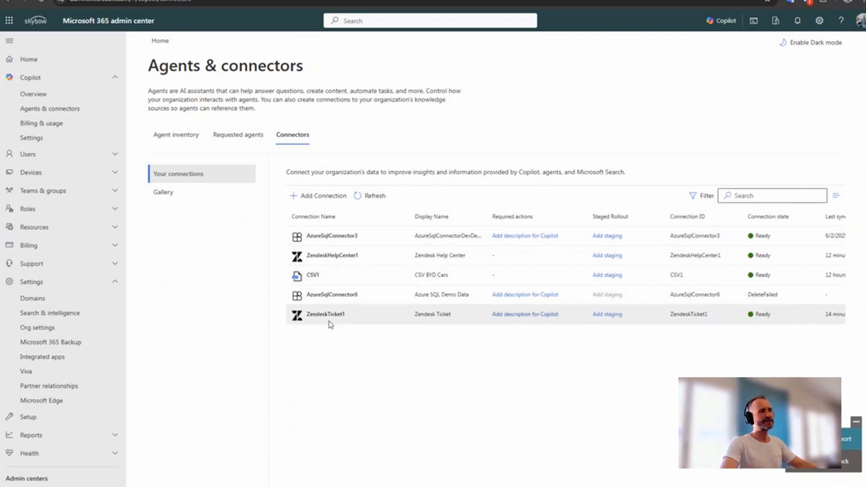
Step: Inspect the AzureSqlConnector6 entry and its connection state, closing the details whenever they open
left_click_drag(313, 294, 370, 298)
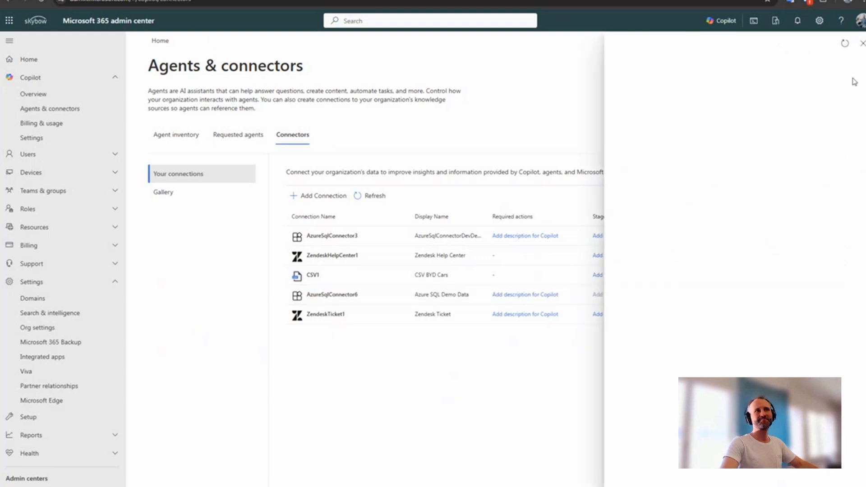
left_click(863, 43)
left_click_drag(755, 295, 779, 297)
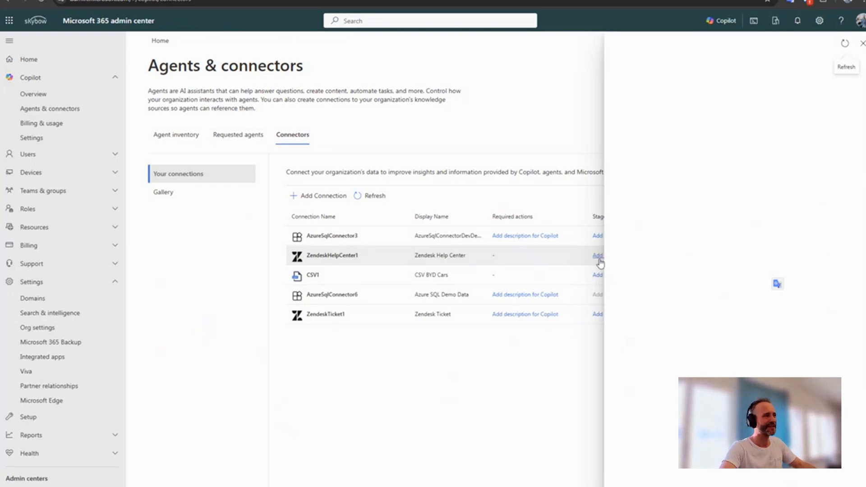
left_click(863, 45)
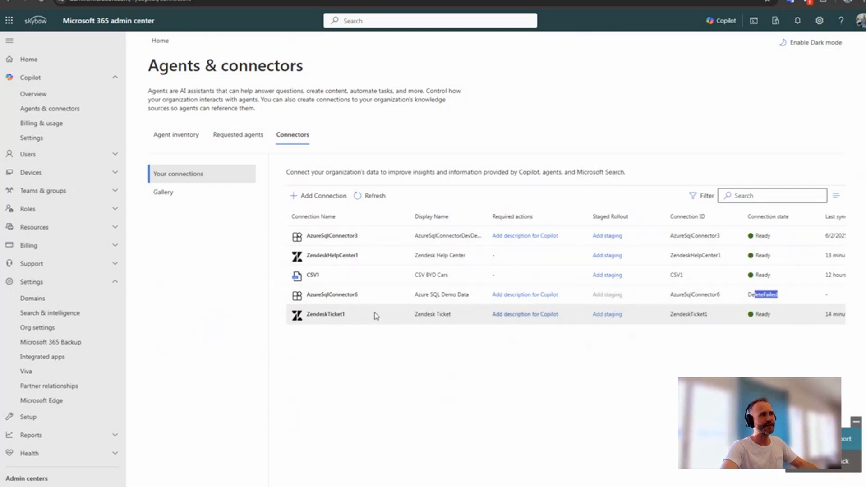
Step: Start adding a connection and browse the connector gallery's categories, including databases, file systems and IT service management tools
left_click(321, 197)
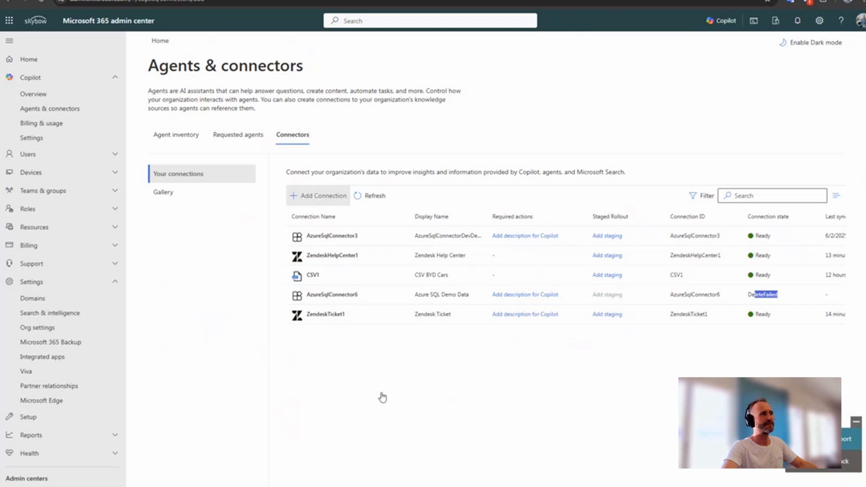
scroll(525, 427, "down", 15)
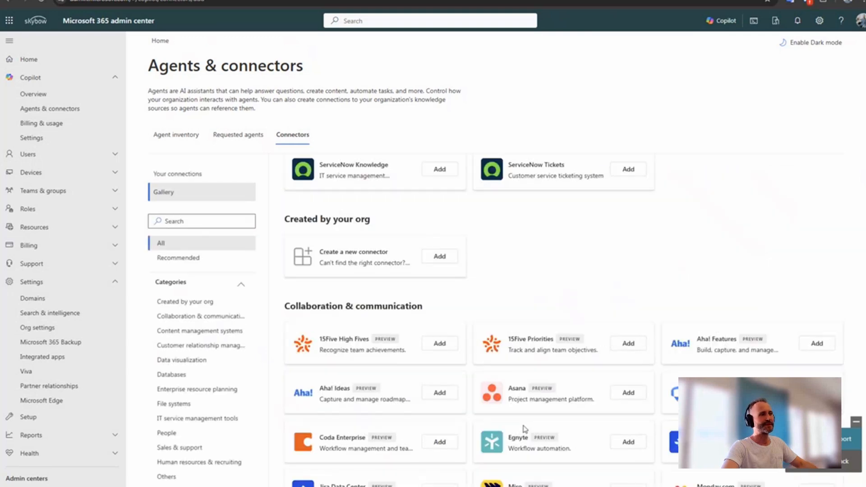
scroll(525, 428, "down", 9)
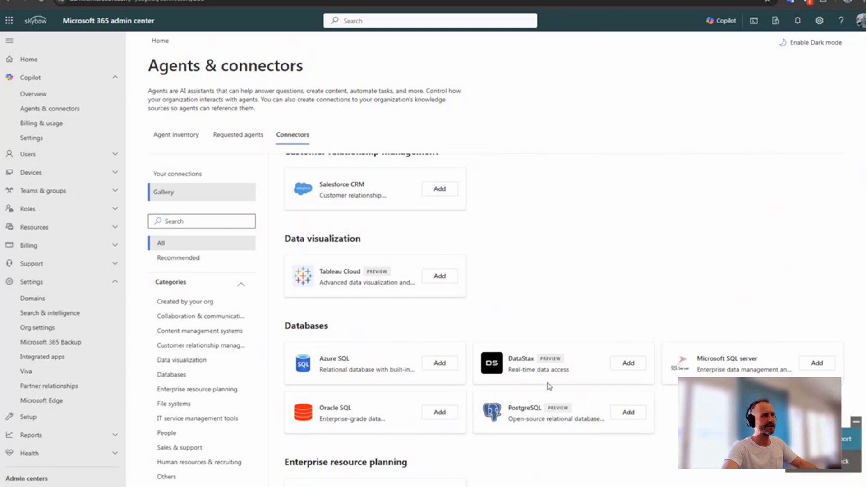
scroll(558, 411, "down", 10)
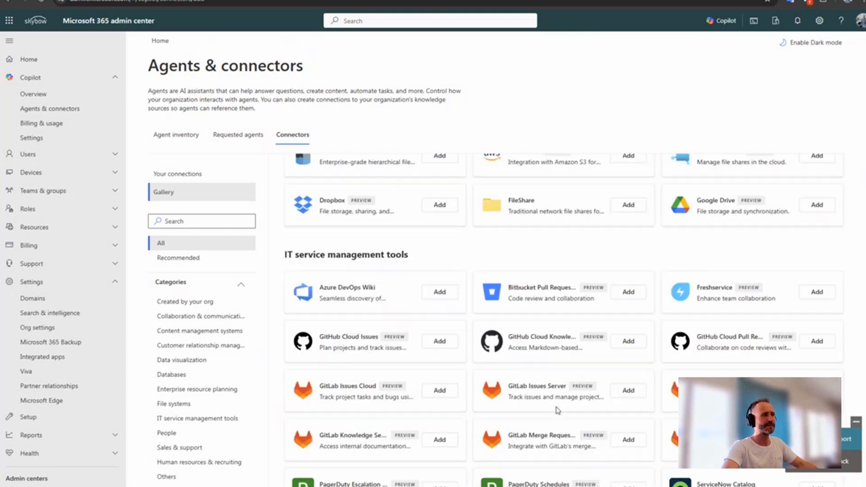
scroll(559, 411, "down", 2)
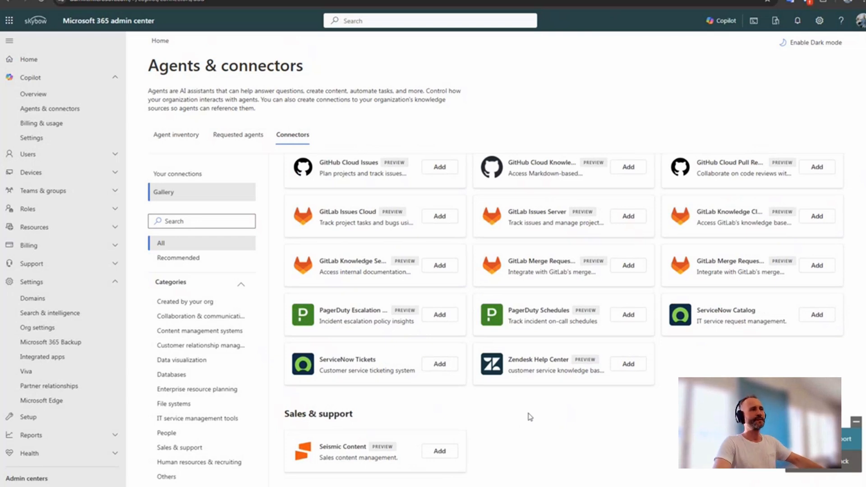
scroll(574, 402, "up", 7)
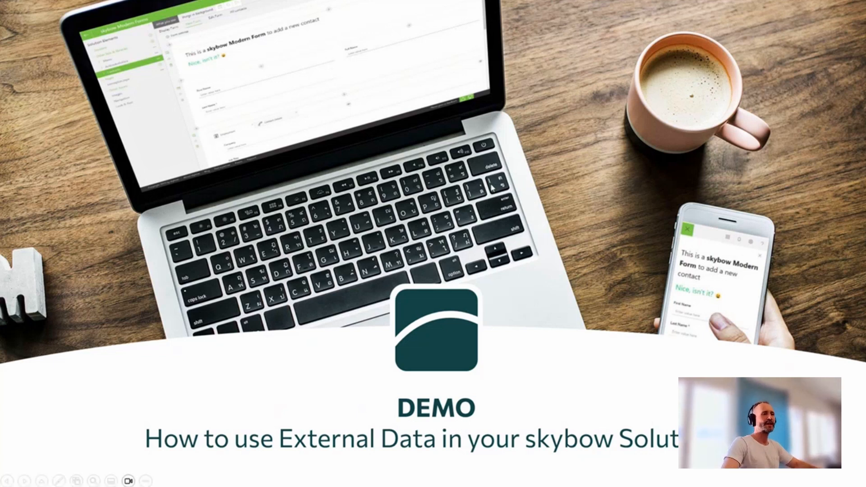
Step: Return to the connector gallery, search it for "zen" and start adding the Zendesk Help Center connector
key("alt+Tab")
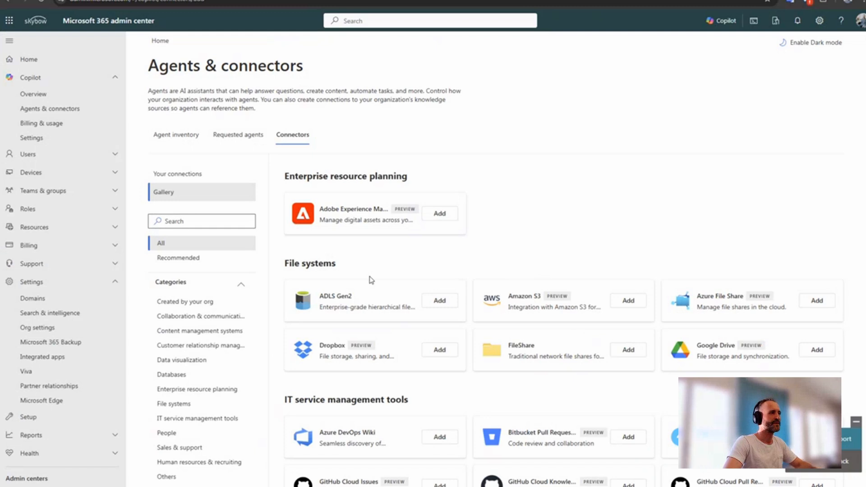
left_click(189, 218)
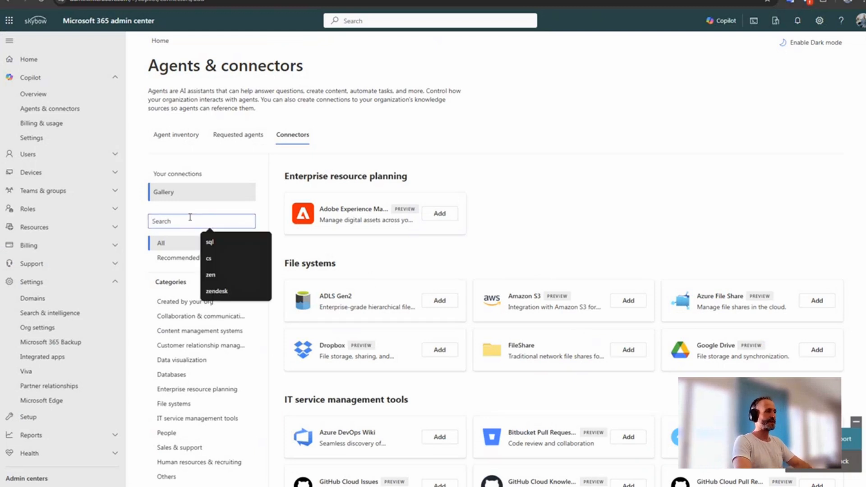
type("zen")
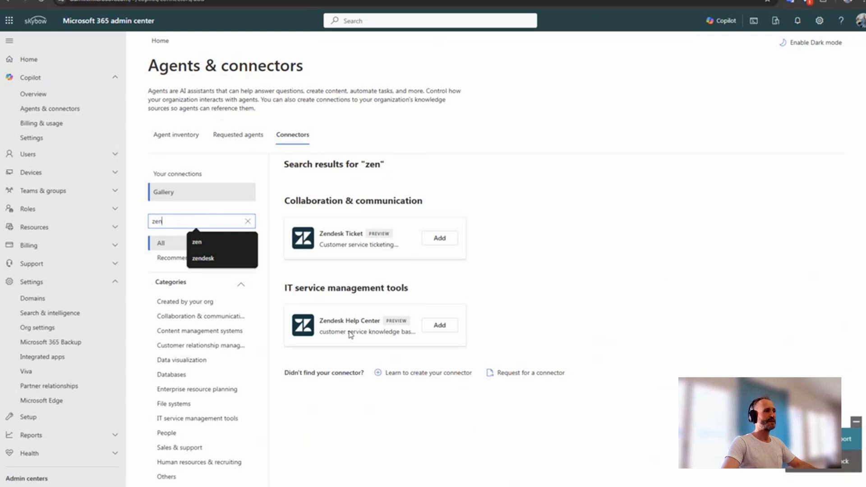
left_click(440, 325)
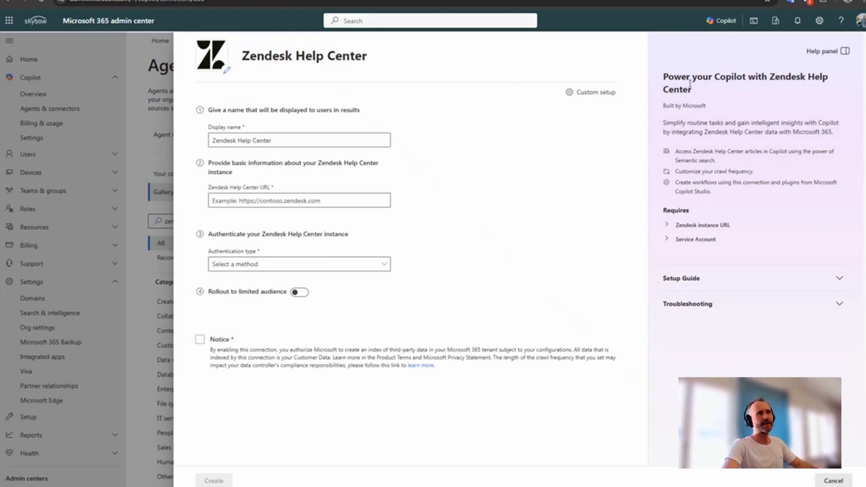
Step: Examine the Zendesk Help Center setup form with OAuth 2.0 as the authentication type, and cancel the setup
left_click_drag(665, 76, 793, 114)
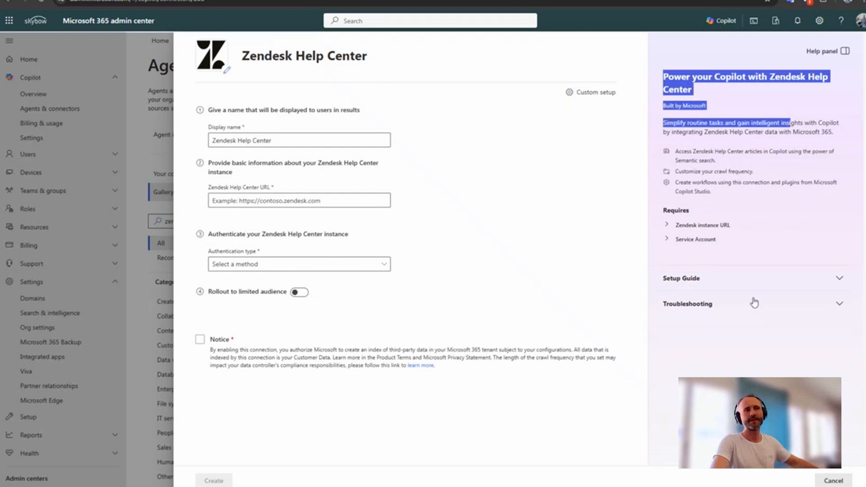
left_click(307, 265)
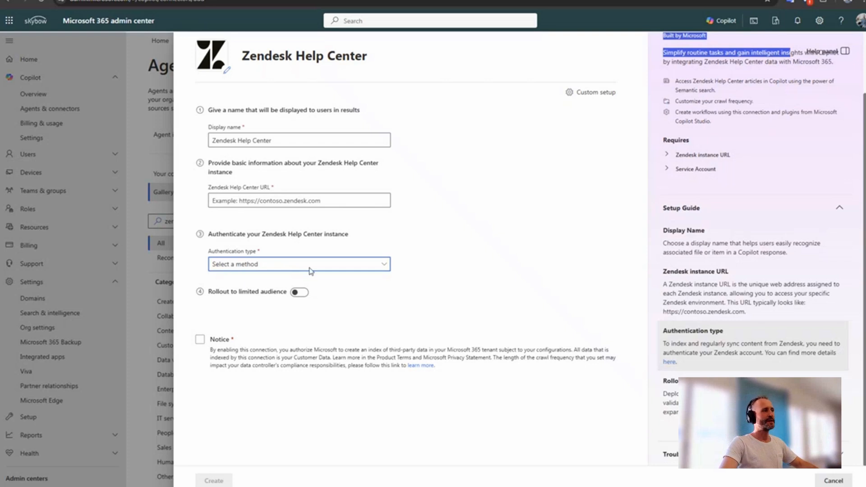
left_click(286, 265)
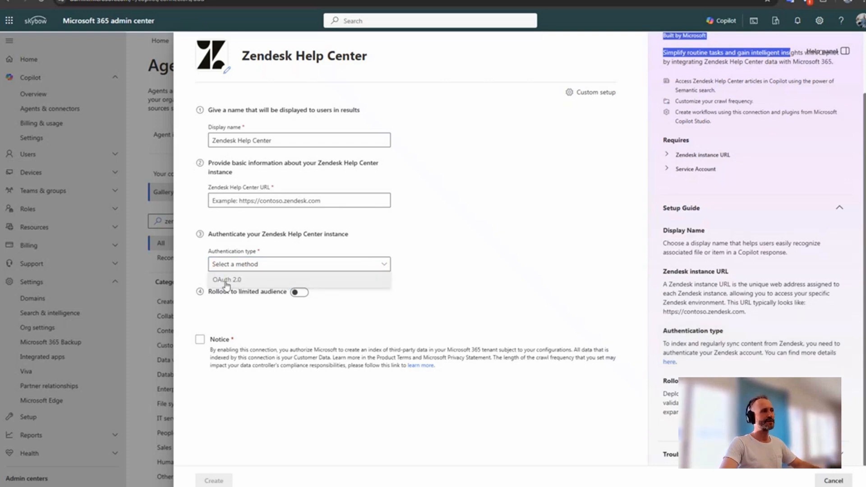
left_click(221, 282)
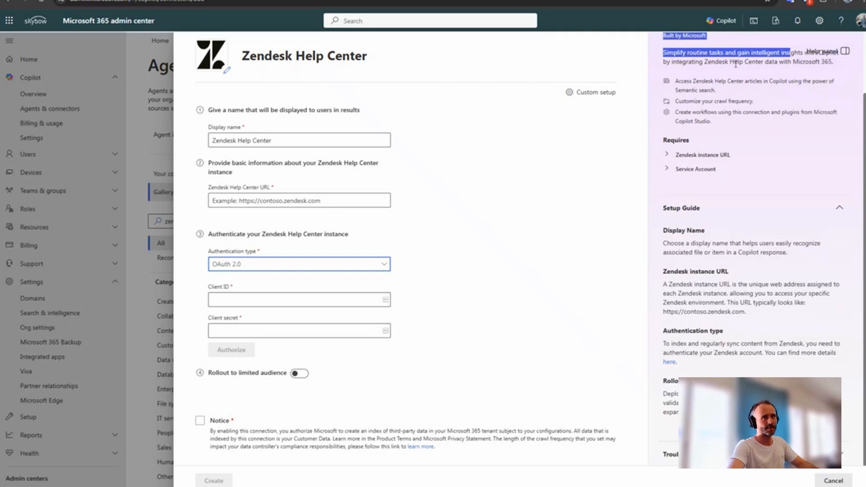
left_click(834, 481)
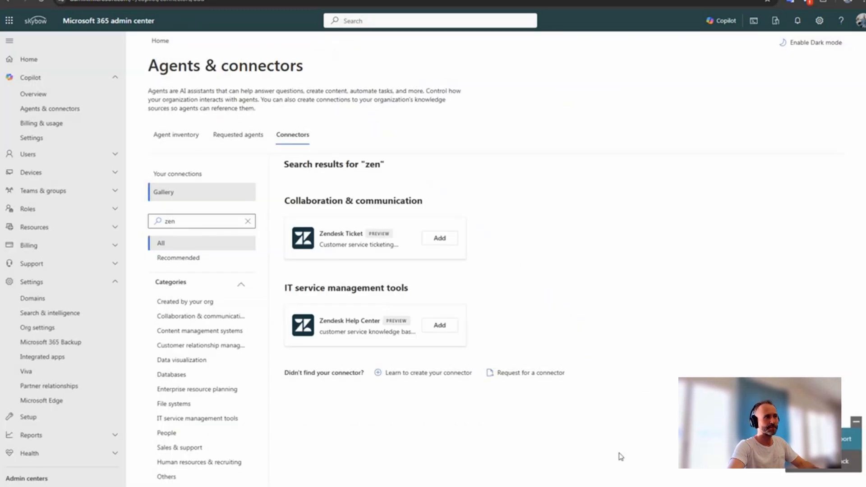
Step: Return to the existing connections, review the details of AzureSqlConnector3 and open its schema for editing
left_click(179, 177)
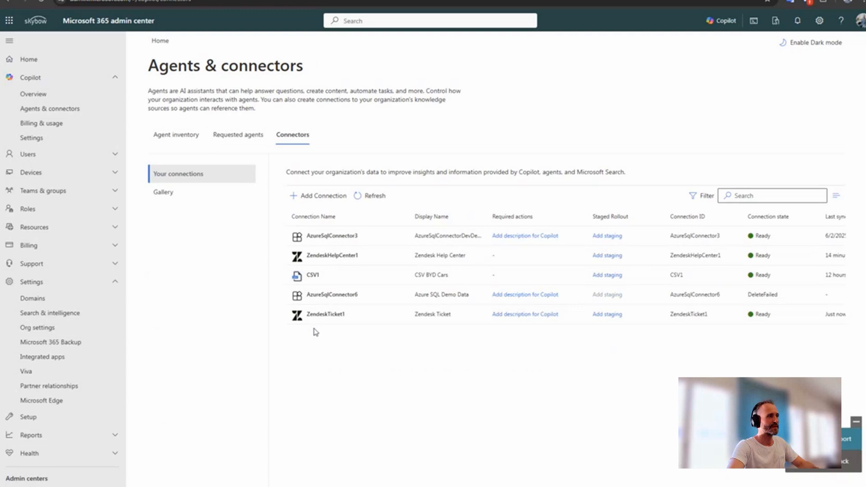
left_click(332, 235)
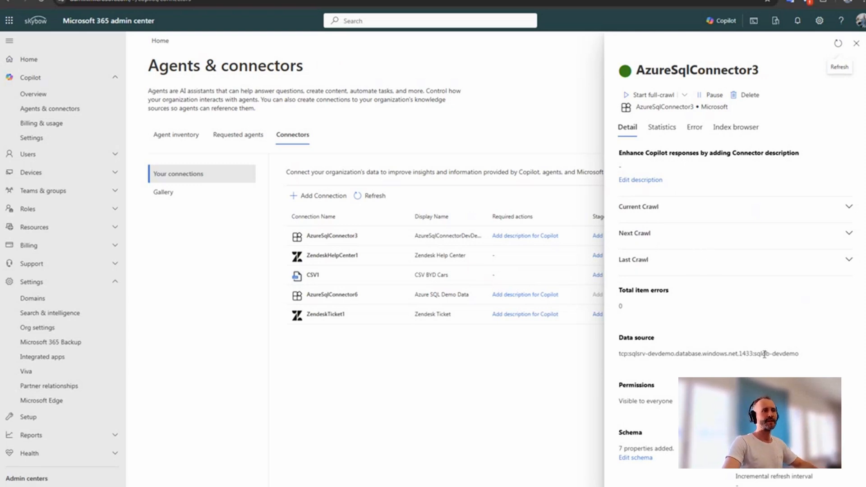
scroll(764, 355, "down", 2)
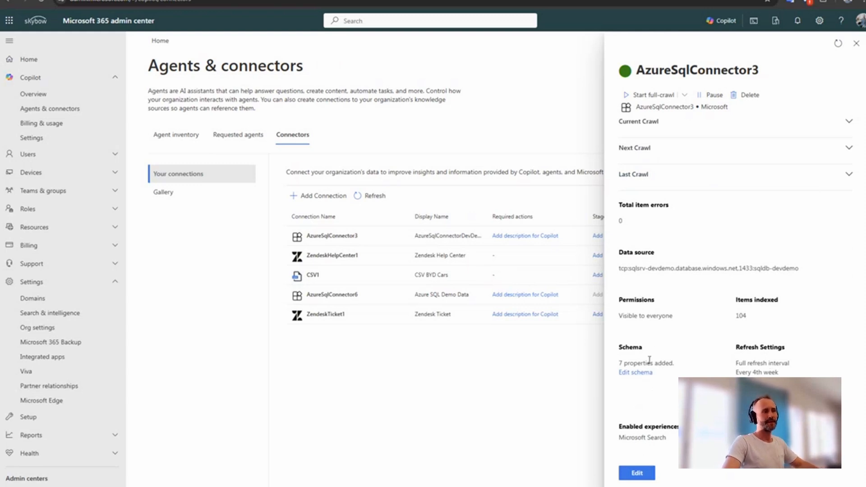
left_click(642, 373)
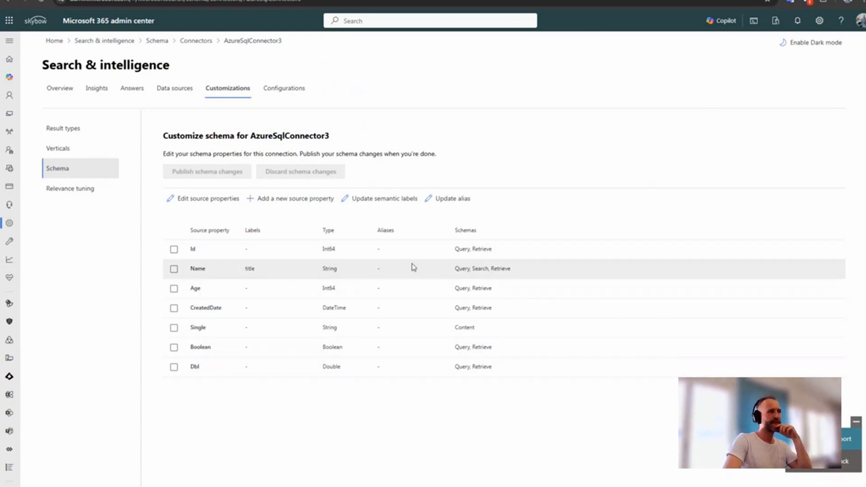
Step: Review the schema settings of the Id and Single source properties in AzureSqlConnector3, closing their details
left_click_drag(460, 250, 490, 249)
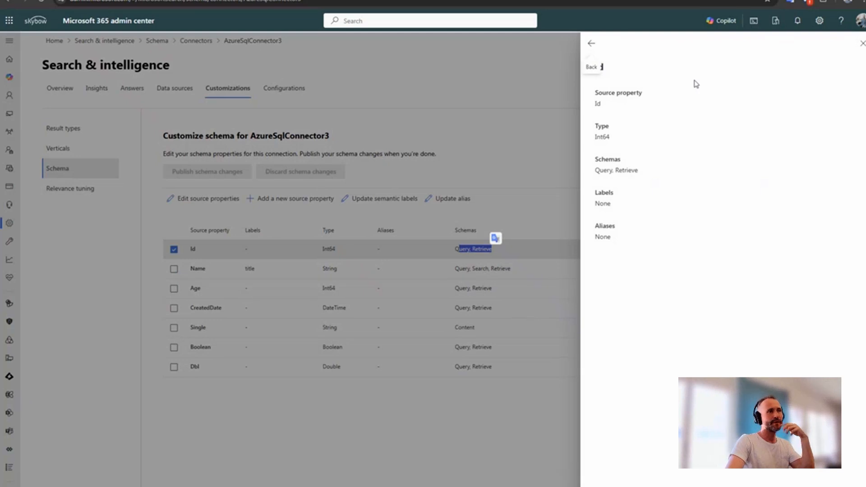
left_click(862, 43)
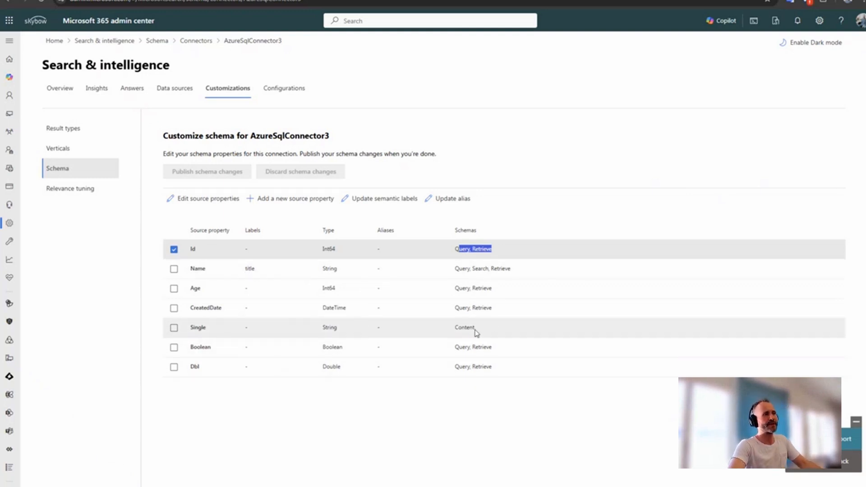
left_click_drag(473, 328, 456, 333)
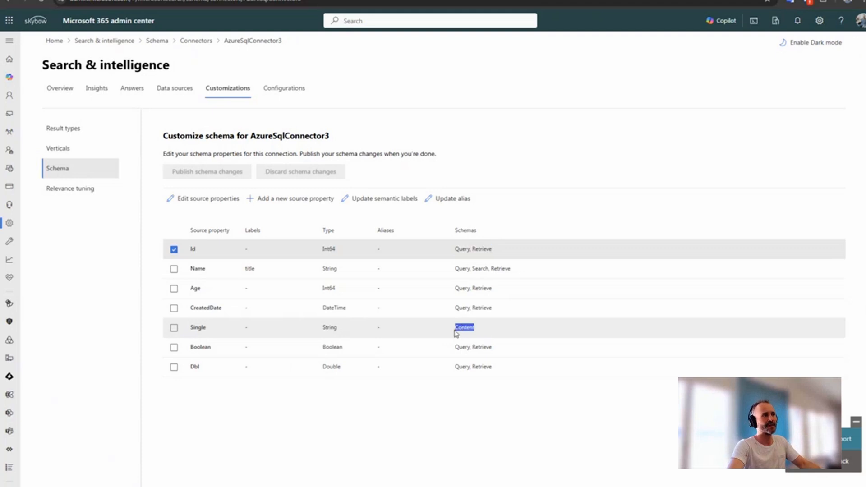
left_click(861, 43)
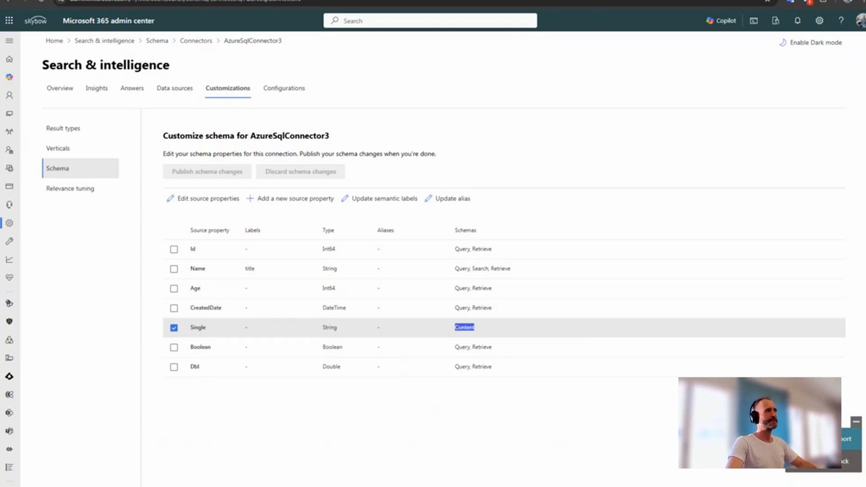
Step: Switch to skybow Solution Studio and add a Data Lookup field with the display name "external data" to the New Form
key("alt+Tab")
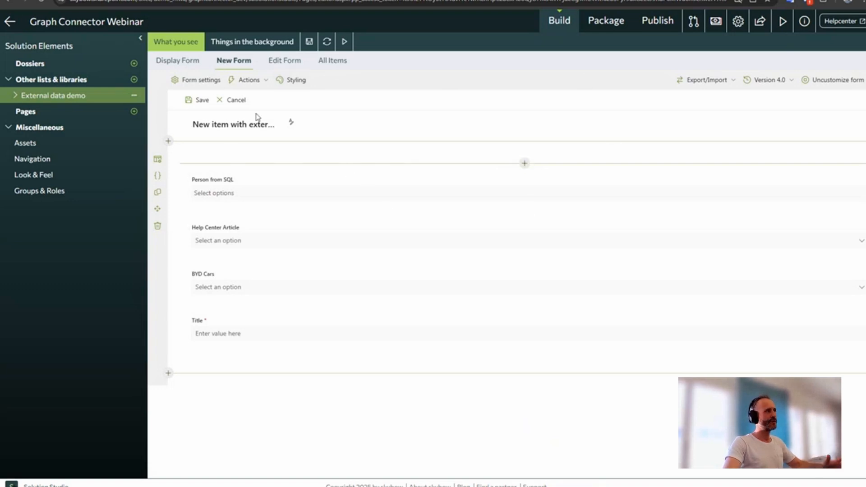
left_click(312, 168)
type("data")
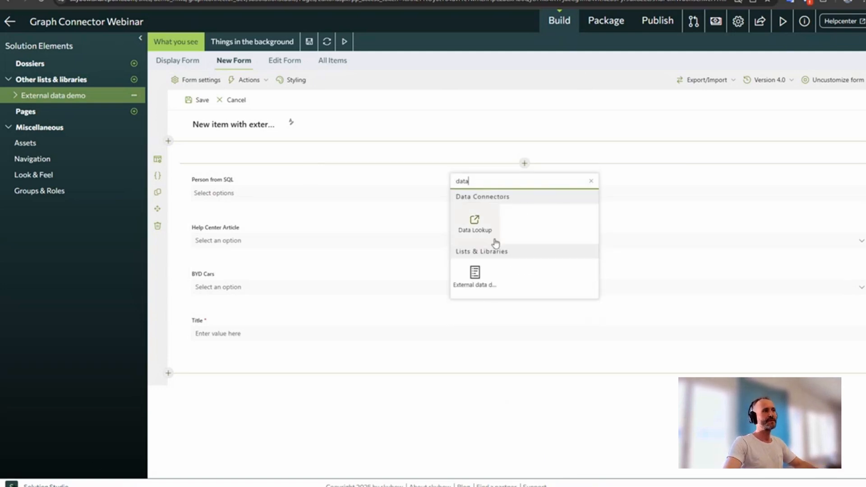
left_click(475, 222)
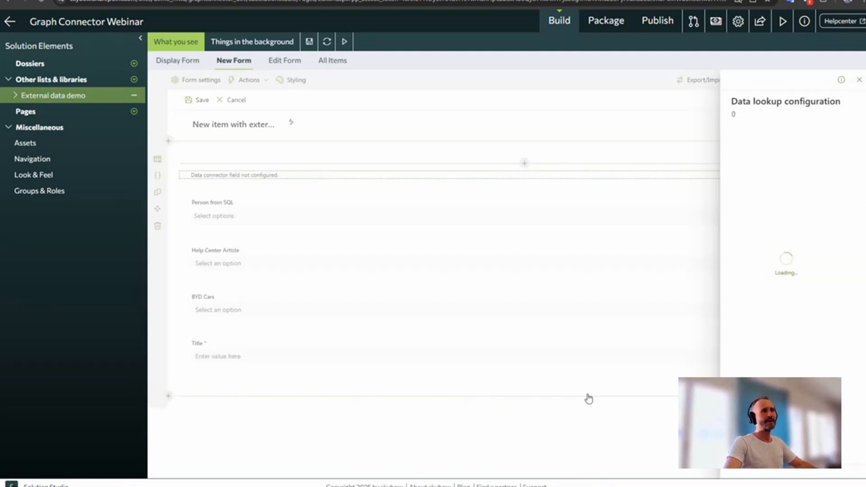
left_click(768, 163)
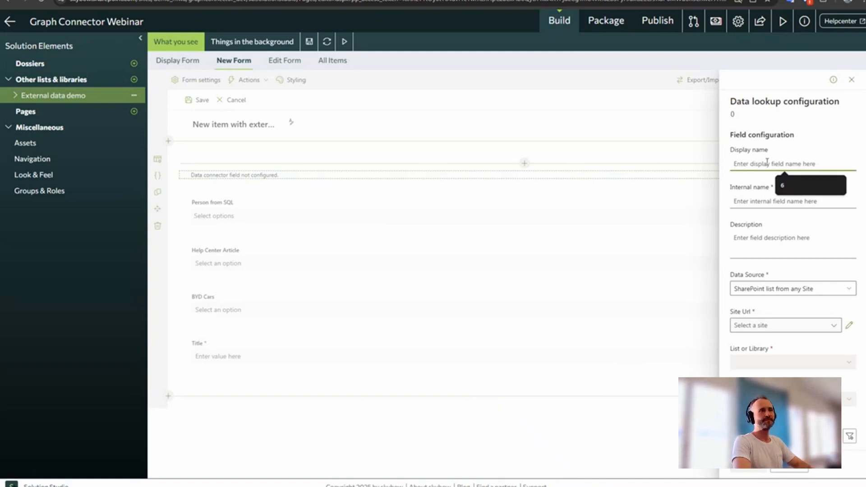
type("external data")
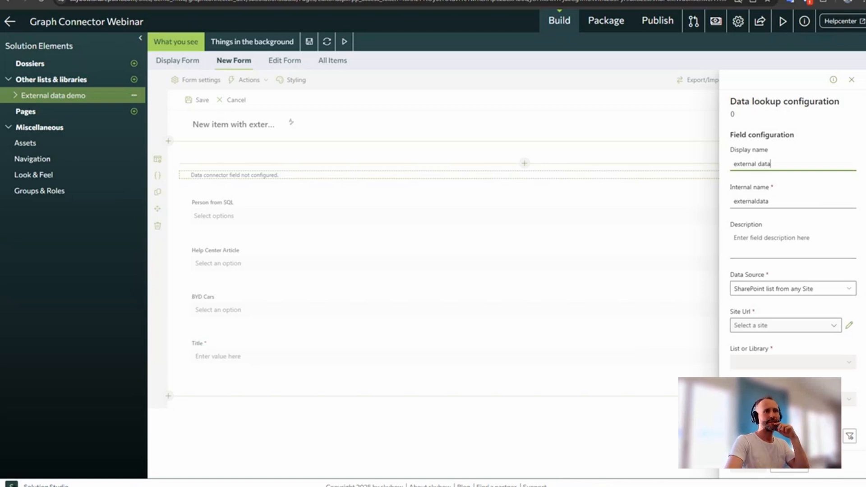
Step: Set the lookup's data source to Microsoft Graph Connector and its external connection to AzureSqlConnector3
left_click(847, 288)
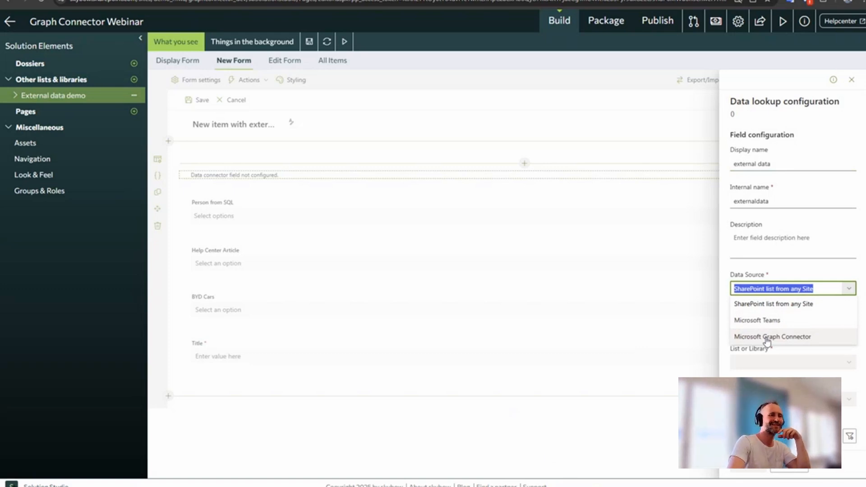
left_click(768, 337)
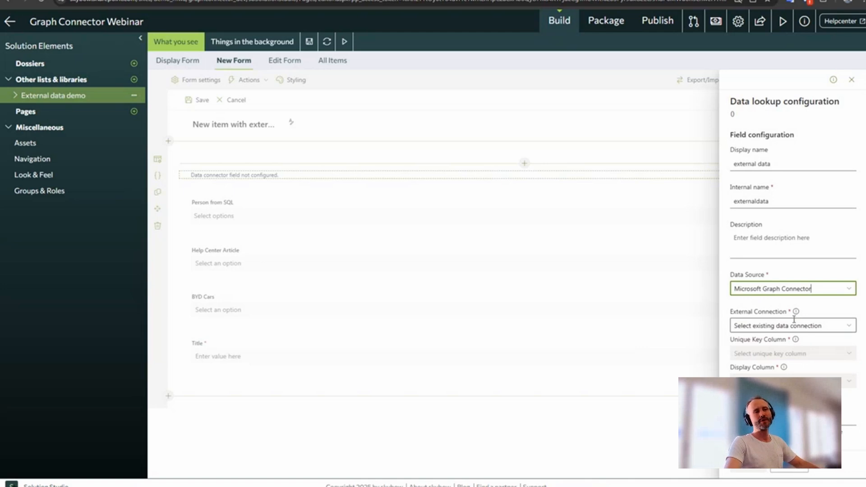
left_click_drag(722, 318, 806, 313)
left_click(806, 312)
left_click(849, 326)
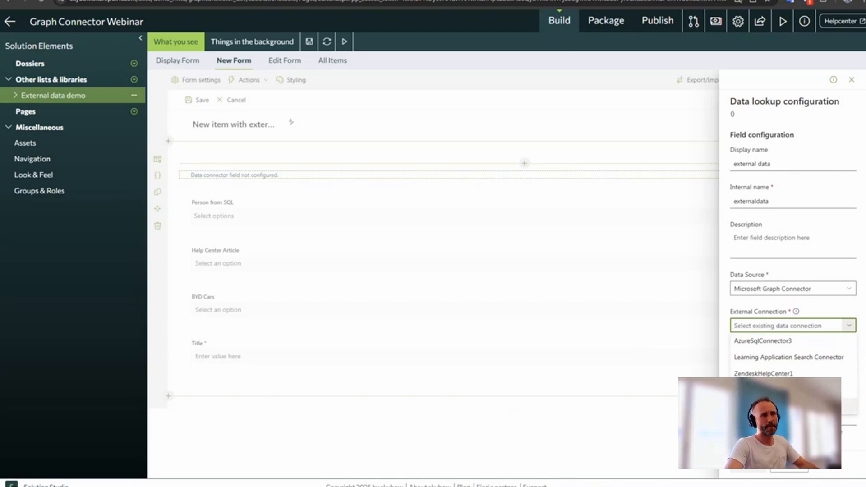
left_click(769, 346)
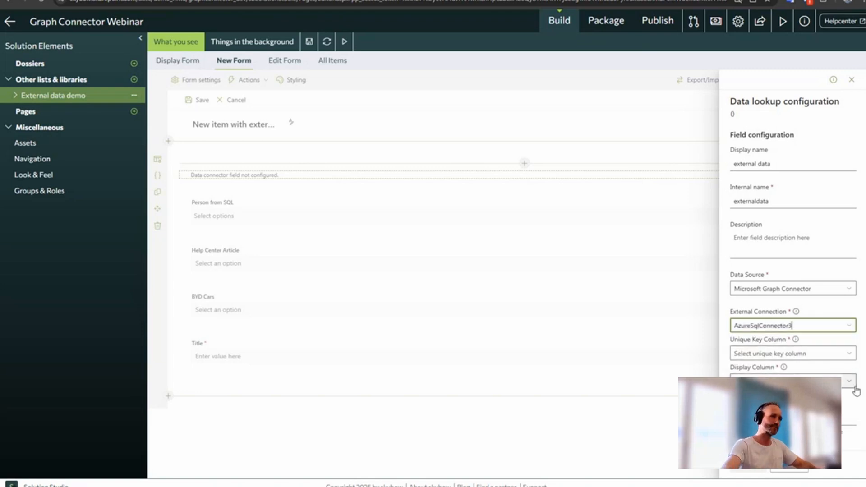
Step: Choose Id as the lookup's unique key column and Name as its display column
left_click(851, 355)
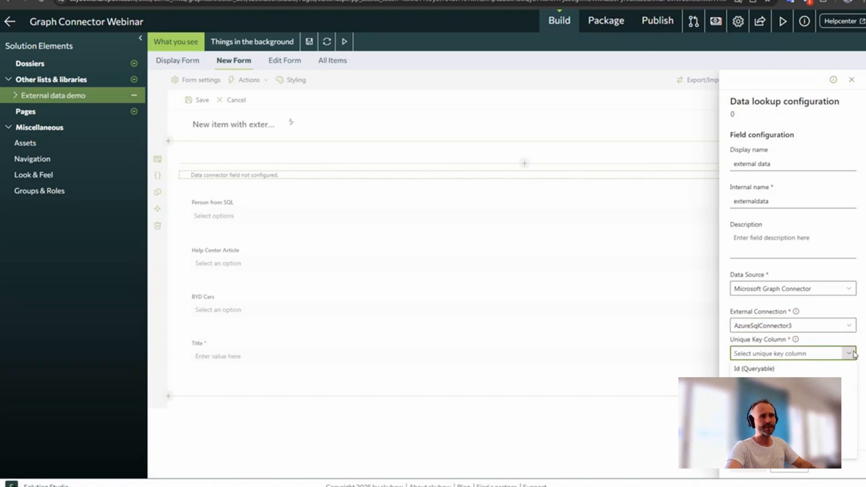
left_click(744, 369)
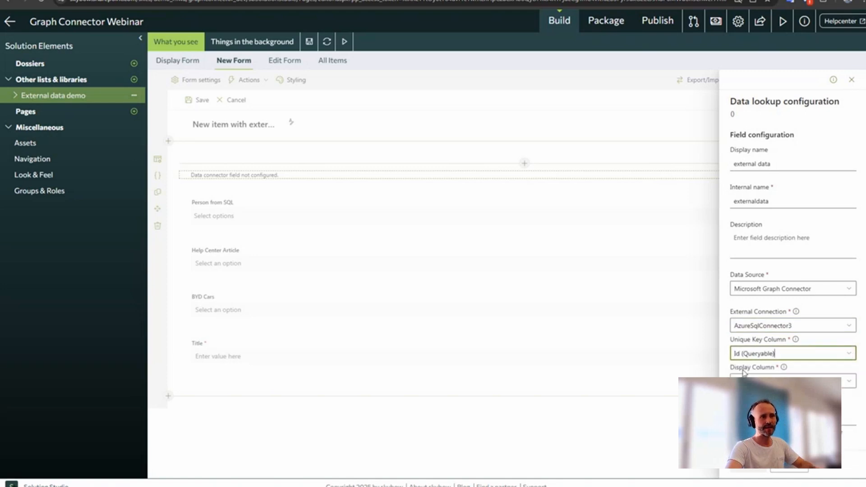
left_click(850, 382)
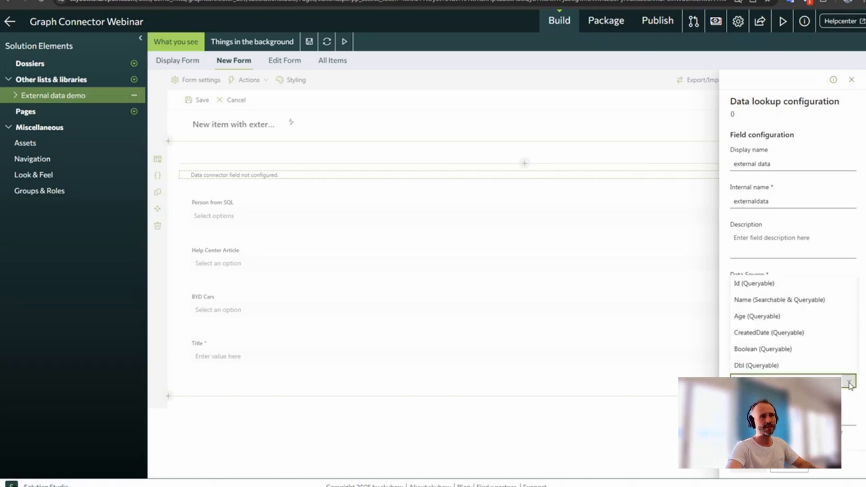
left_click(747, 300)
left_click_drag(735, 367, 765, 370)
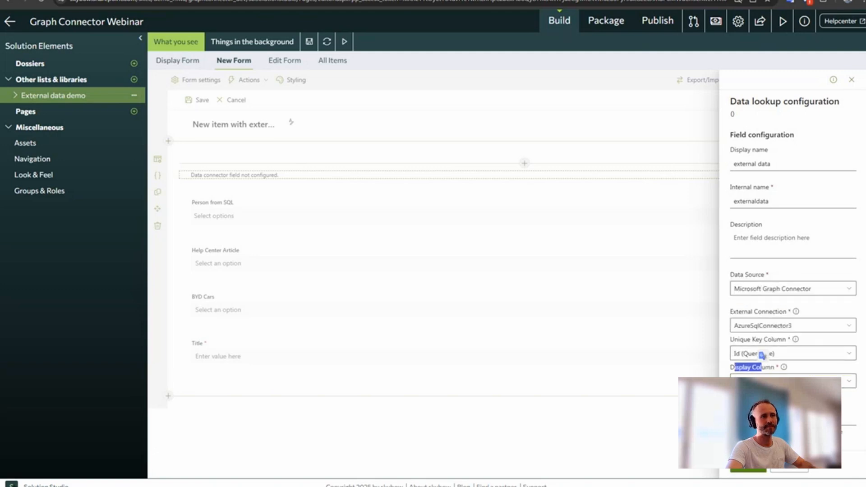
Step: Examine the lookup's filter query setting, open the linked Keyword Query Language syntax article and return to the configuration
scroll(762, 356, "down", 1)
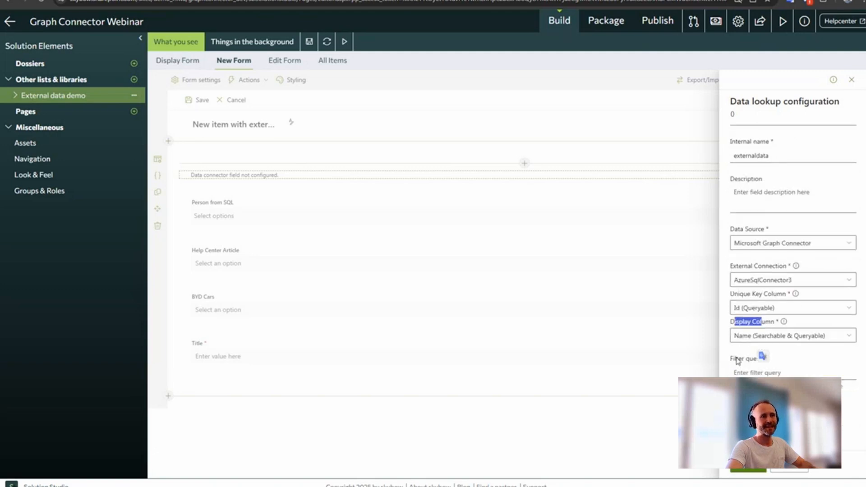
left_click_drag(733, 358, 769, 361)
left_click(777, 374)
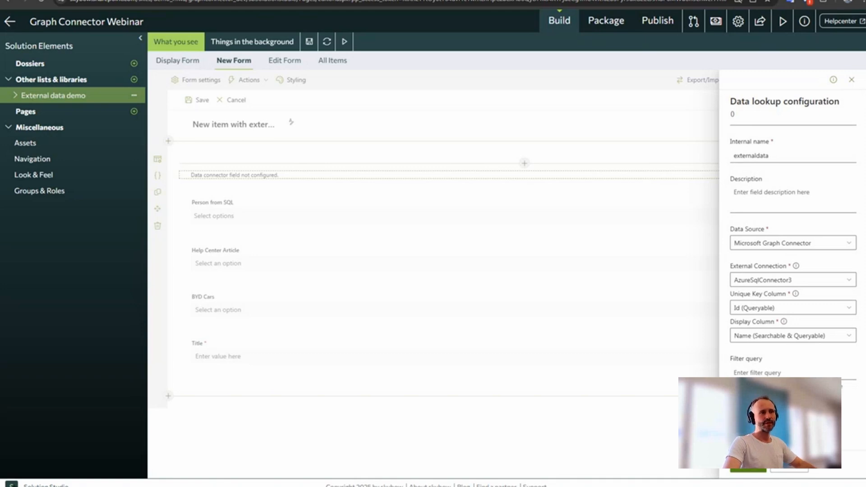
right_click(778, 395)
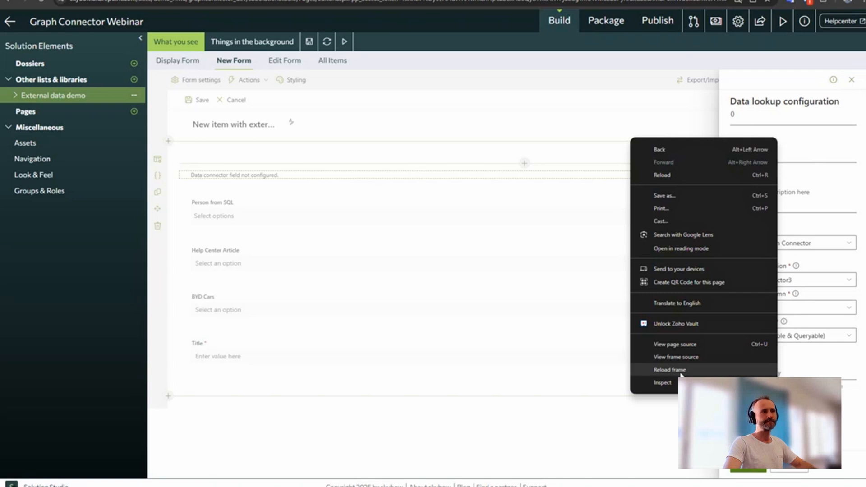
left_click(773, 395)
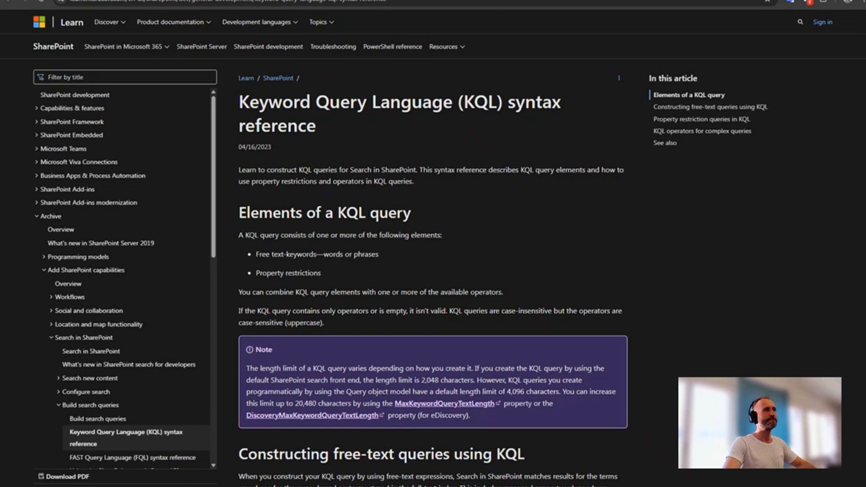
left_click(469, 1)
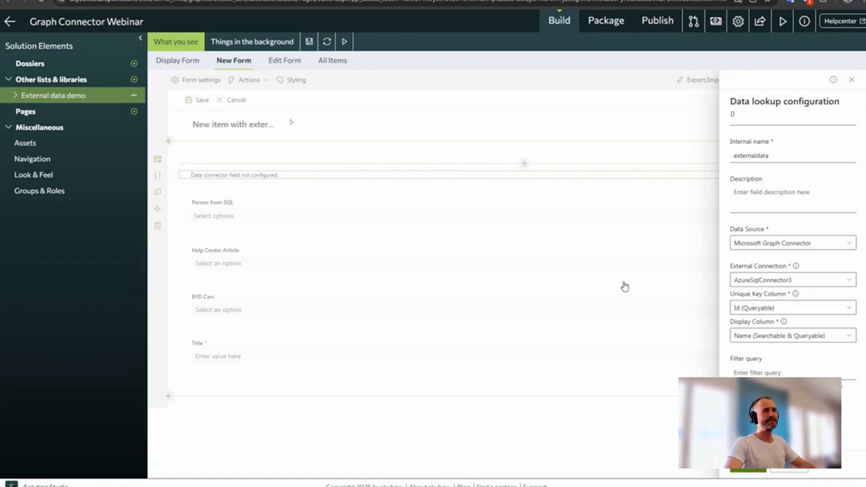
Step: Review the lookup's multiple-values option and choose Name, Age and CreatedDate as the columns shown in its selection list
scroll(768, 361, "down", 2)
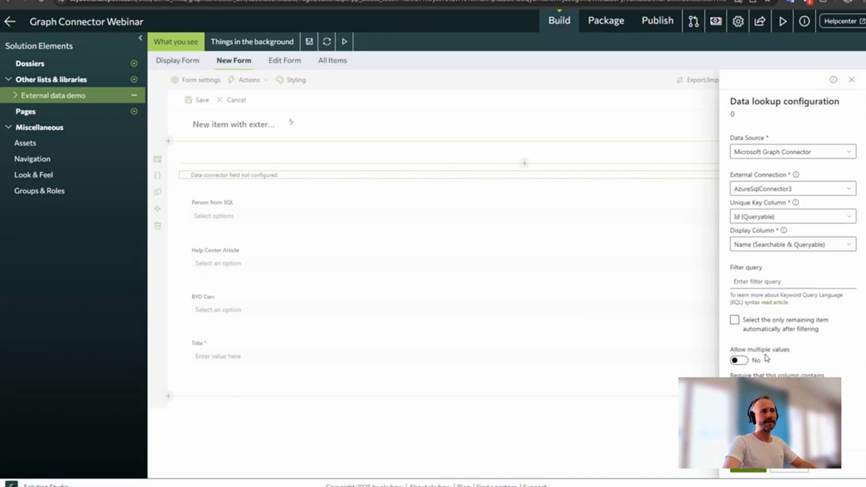
left_click(739, 360)
left_click(742, 362)
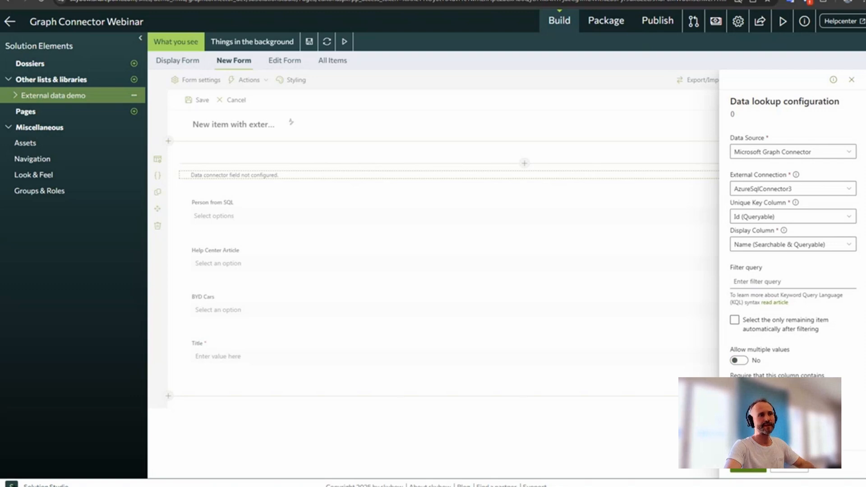
scroll(784, 302, "down", 3)
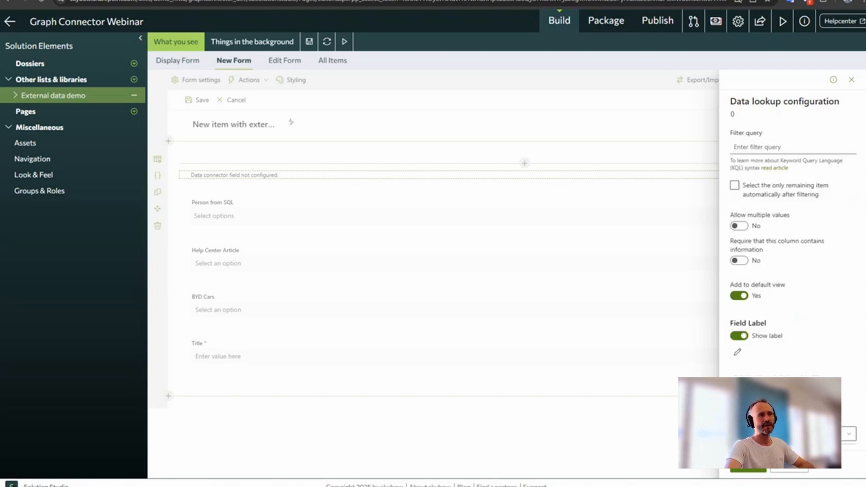
left_click(849, 433)
left_click(739, 352)
left_click(739, 352)
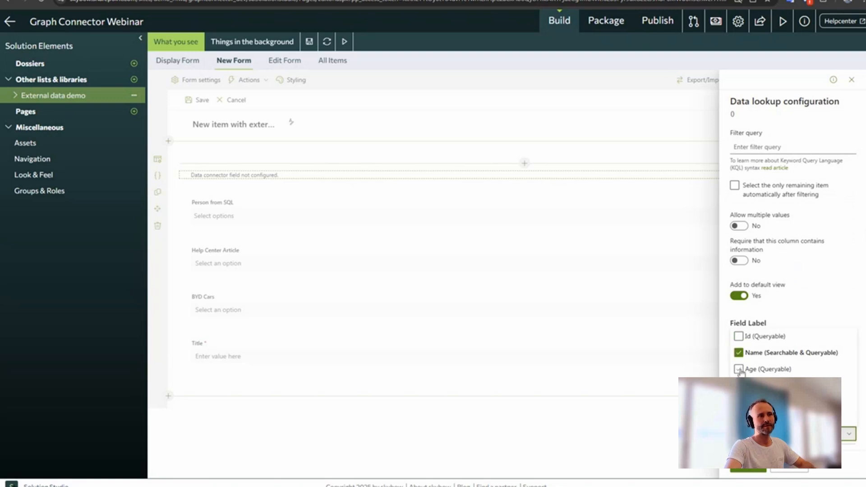
left_click(785, 440)
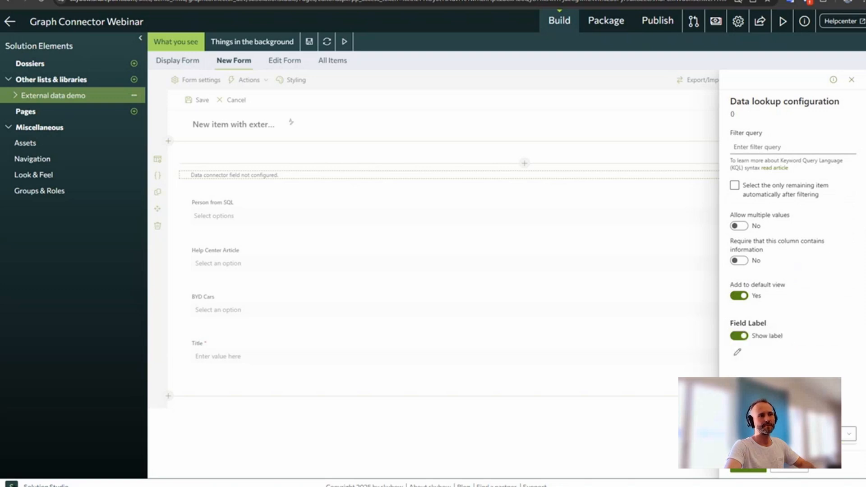
Step: Save the data lookup configuration and check the selection list of the external data field in the form
left_click(750, 470)
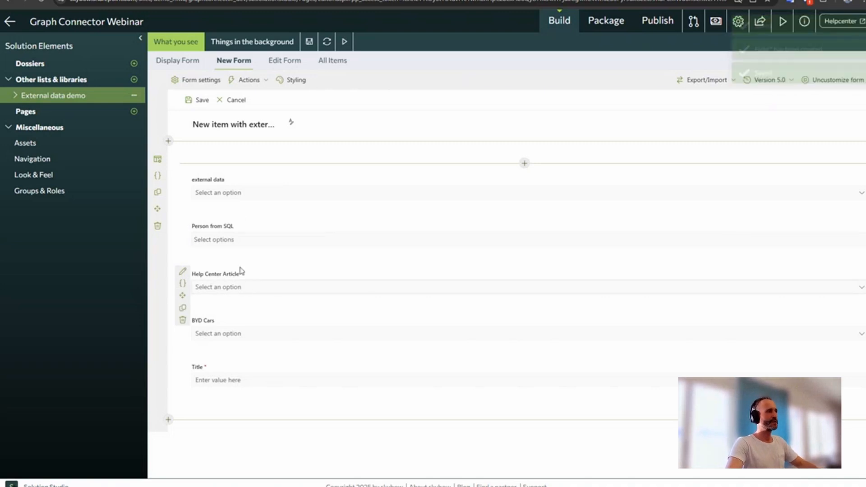
left_click(260, 193)
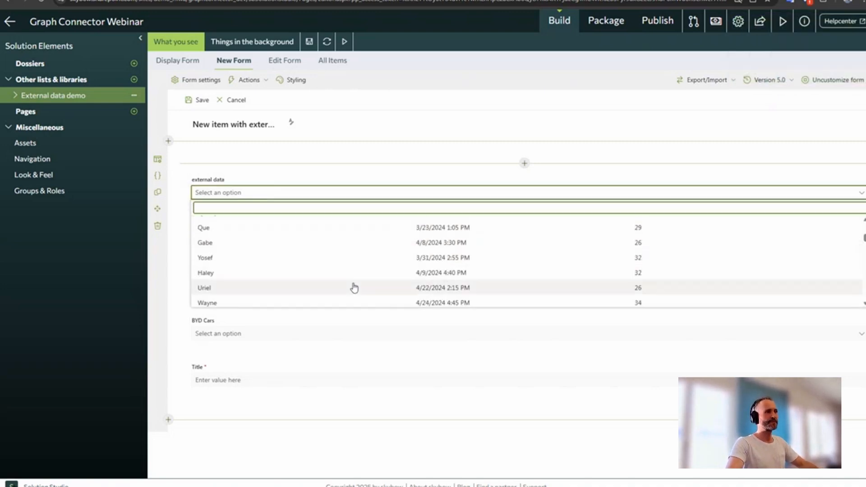
left_click(201, 325)
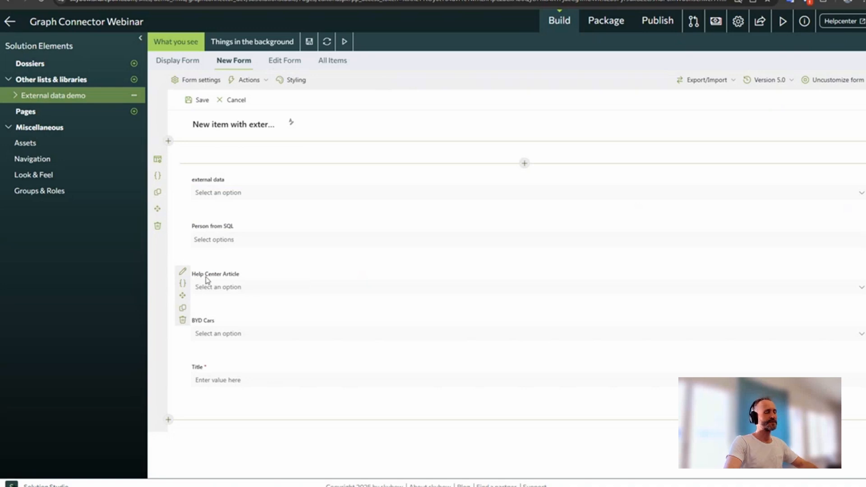
Step: Open the Help Center Article lookup's configuration and examine the property, operator and value in its filter query
left_click(183, 274)
scroll(776, 349, "down", 5)
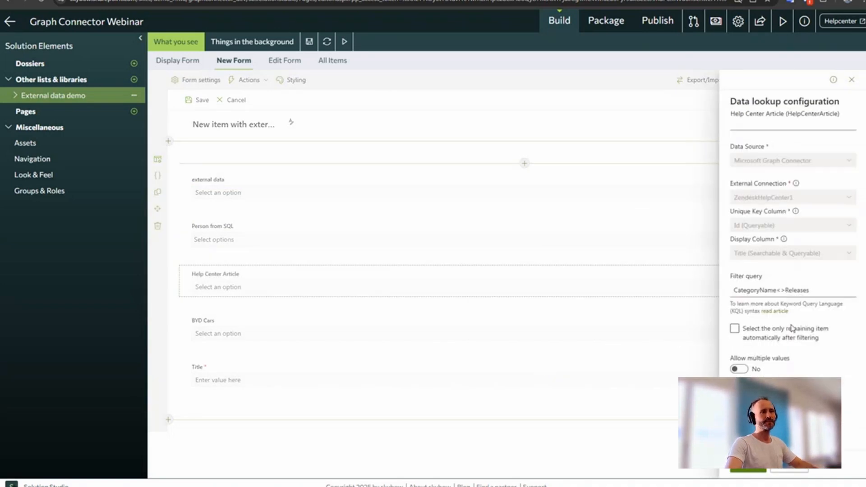
left_click(748, 192)
mouse_move(811, 190)
left_mouse_down()
mouse_move(752, 191)
mouse_move(821, 190)
left_mouse_up()
left_click(754, 191)
left_click(737, 191)
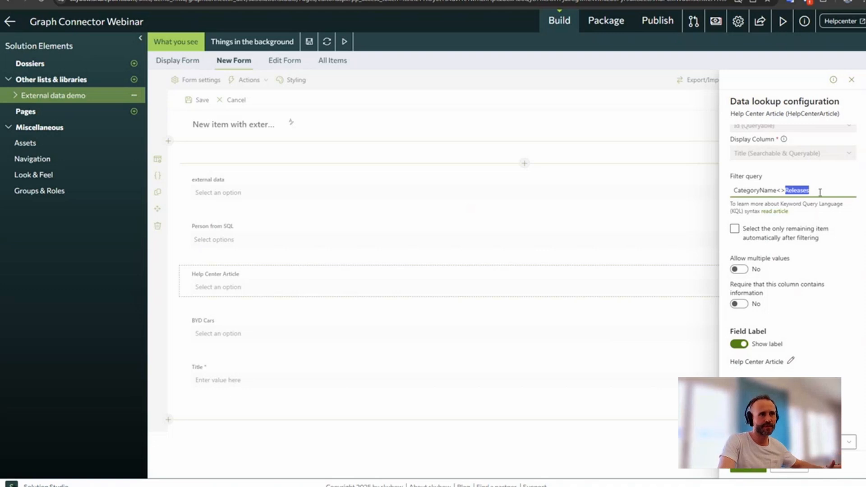
left_click_drag(776, 190, 785, 190)
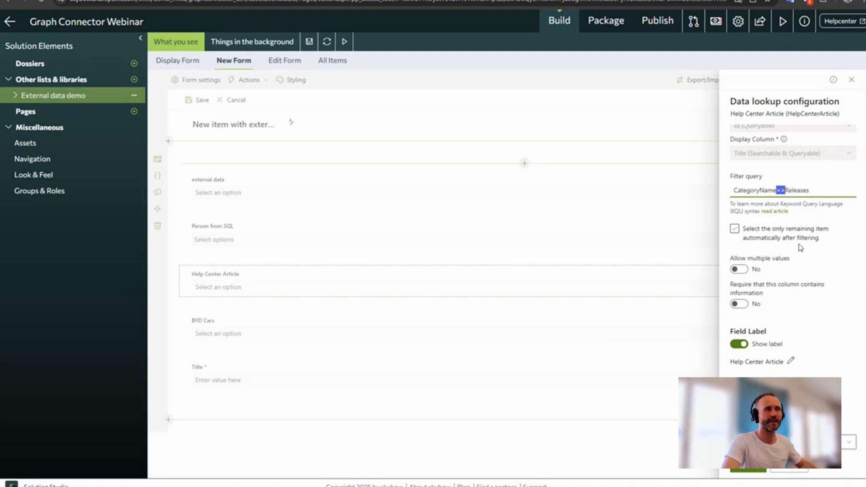
left_click_drag(777, 190, 709, 190)
left_click(786, 190)
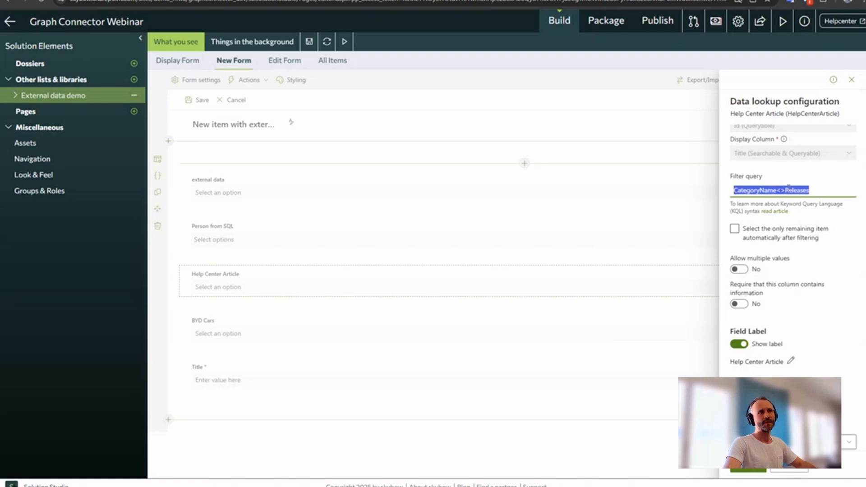
left_click(787, 190)
left_click_drag(787, 189, 773, 190)
left_click(788, 235)
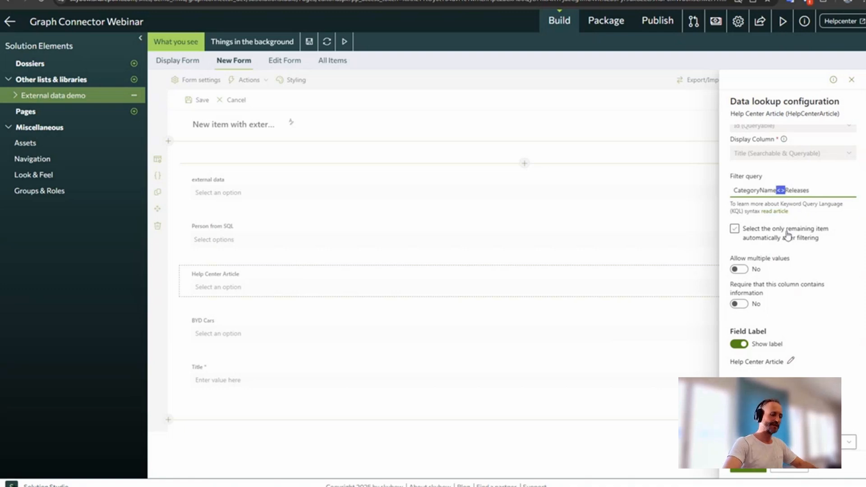
Step: Set the Help Center Article lookup's filter query to CategoryName:Releases and check its external connection
type(":")
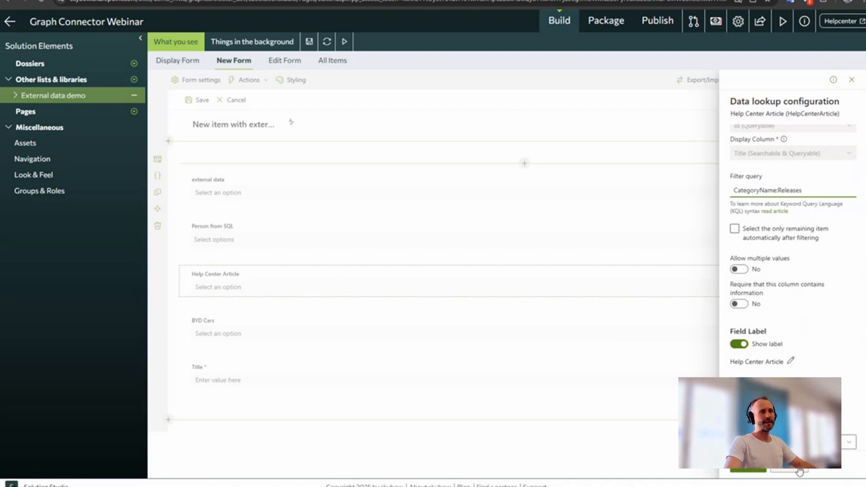
scroll(800, 471, "down", 1)
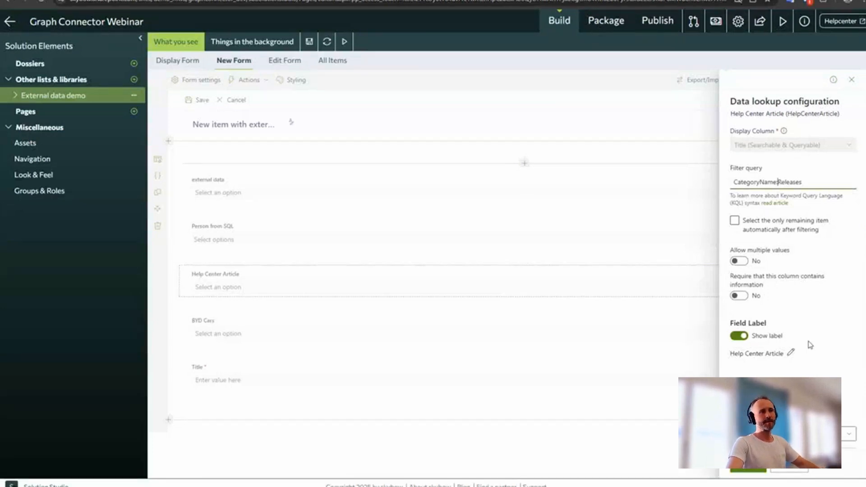
scroll(778, 342, "up", 5)
double_click(767, 327)
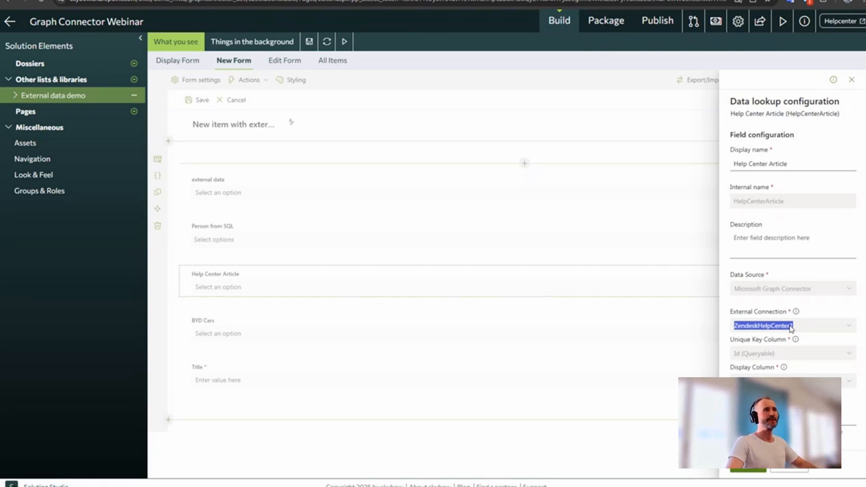
Step: Open the maintenance configuration of the HelpCenterArticle data lookup for the published Graph Connector Webinar Deployment
left_click(658, 27)
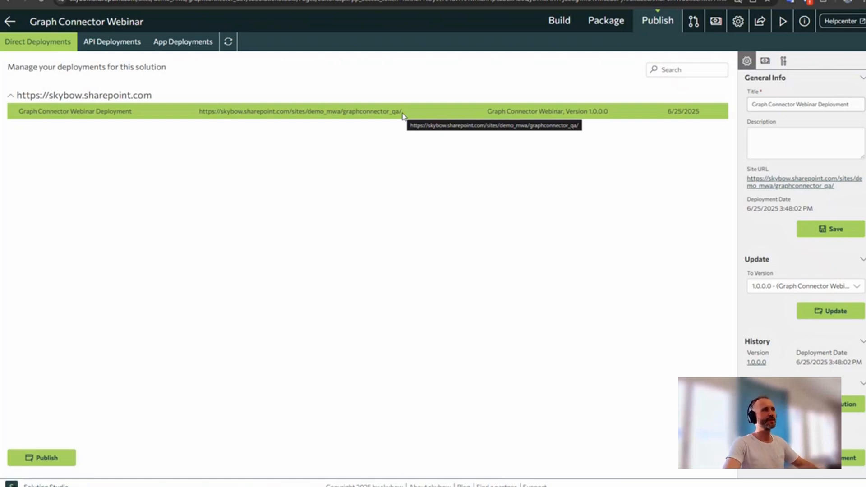
left_click(784, 62)
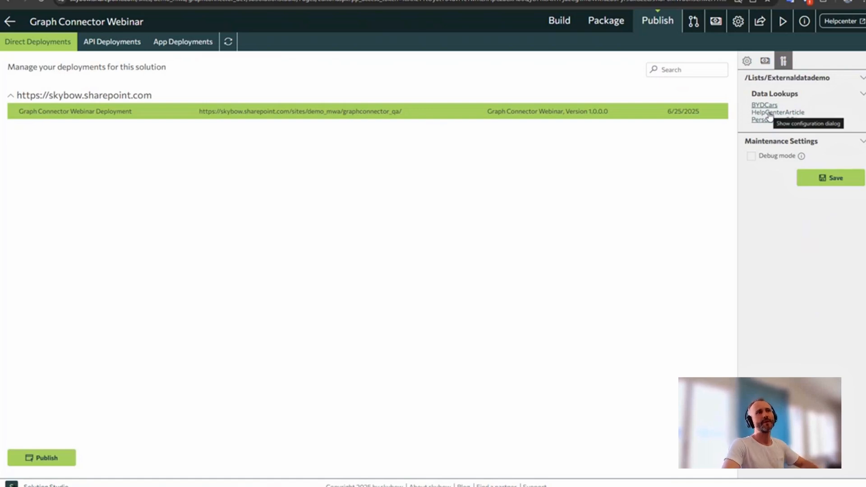
left_click(763, 114)
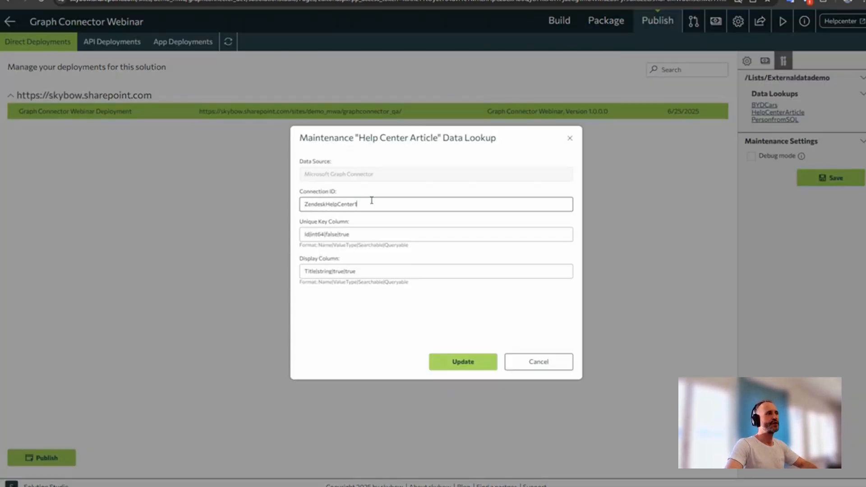
Step: Try the connection ID ZendeskHelpCenter2, reviewing the lookup's unique key and display column definitions, and discard the change
double_click(351, 199)
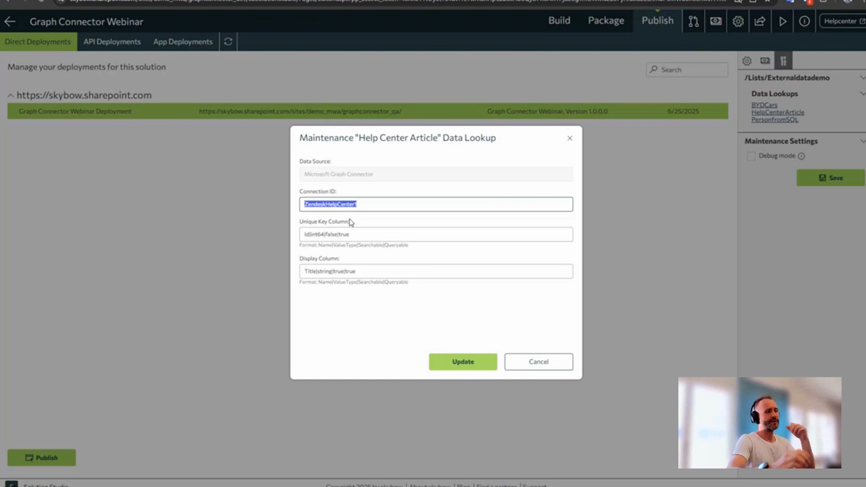
key("End")
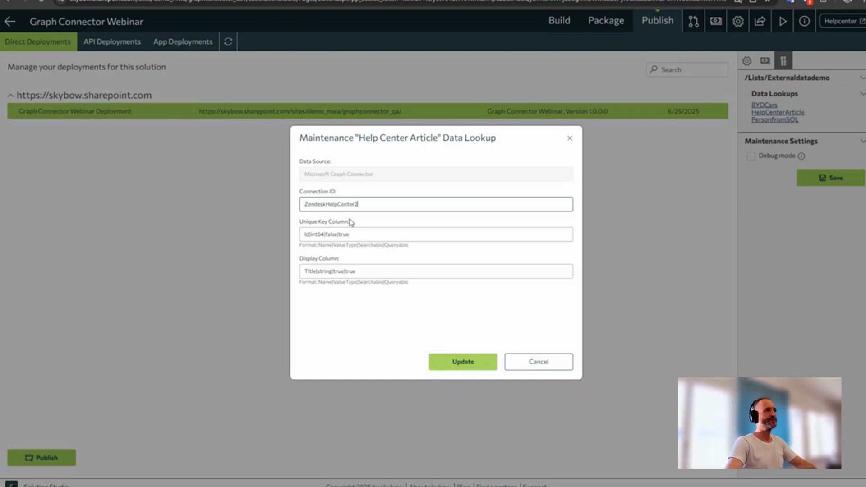
left_click_drag(374, 233, 279, 233)
left_click_drag(367, 271, 245, 281)
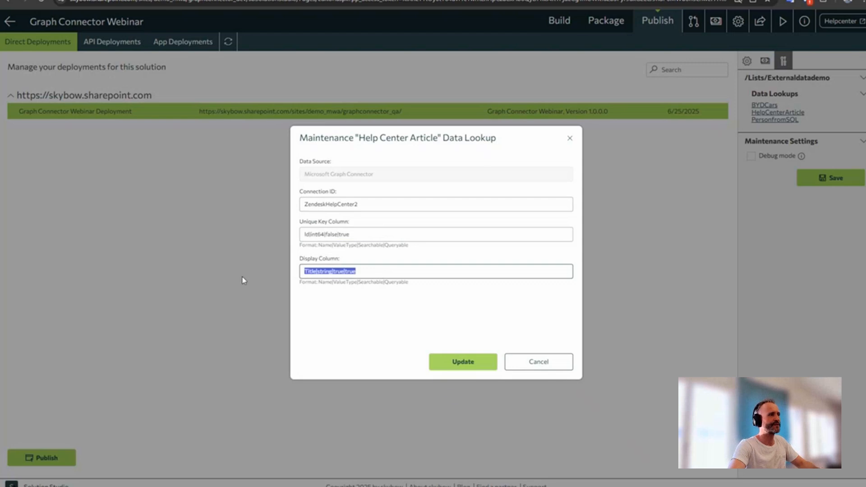
left_click(303, 234)
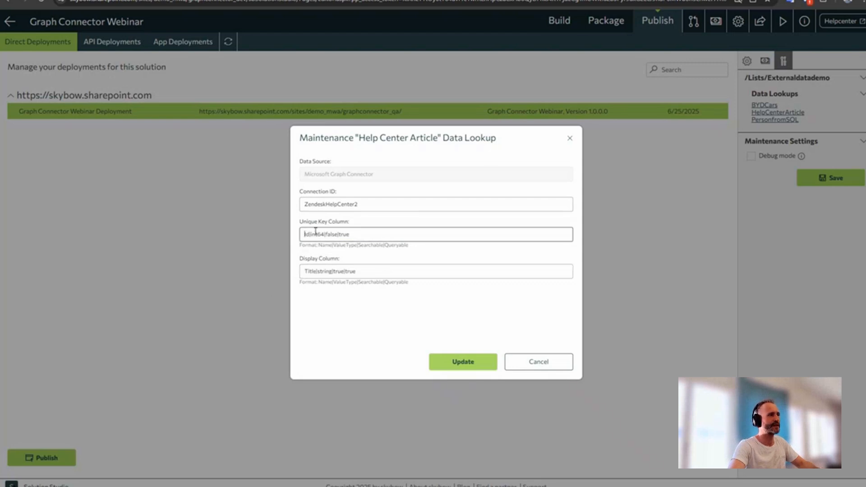
left_click_drag(312, 234, 383, 235)
left_click(381, 271)
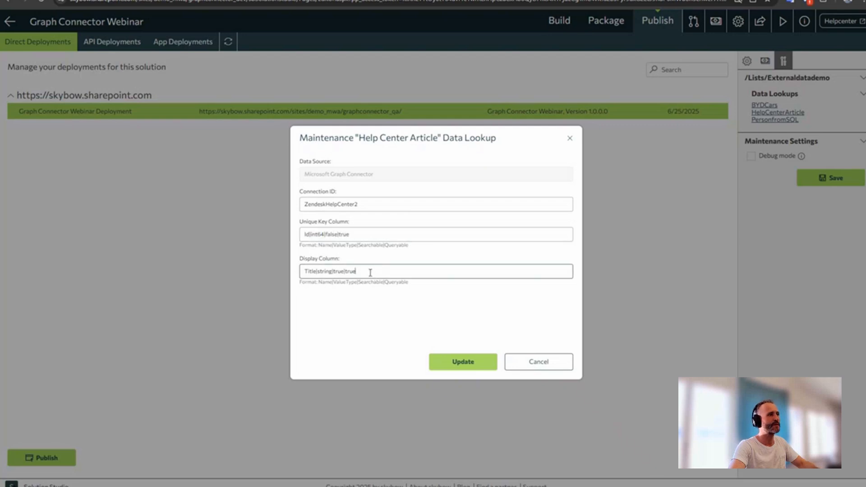
key("ctrl+a")
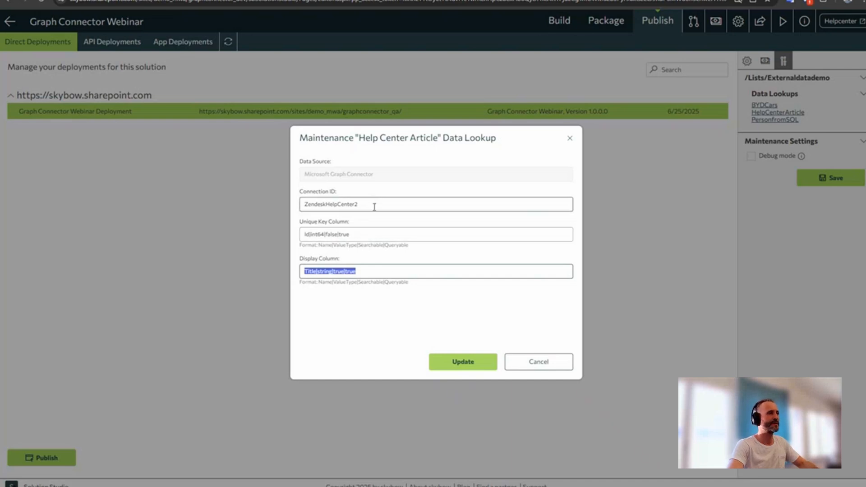
left_click_drag(373, 205, 351, 201)
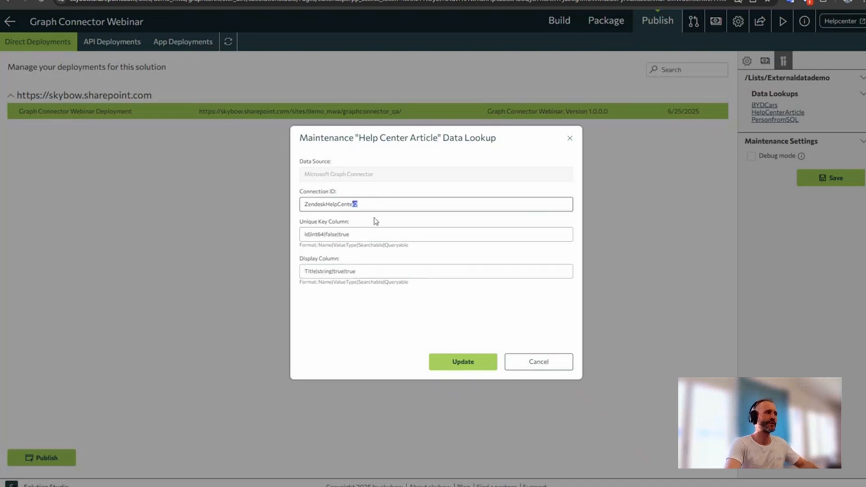
left_click(548, 364)
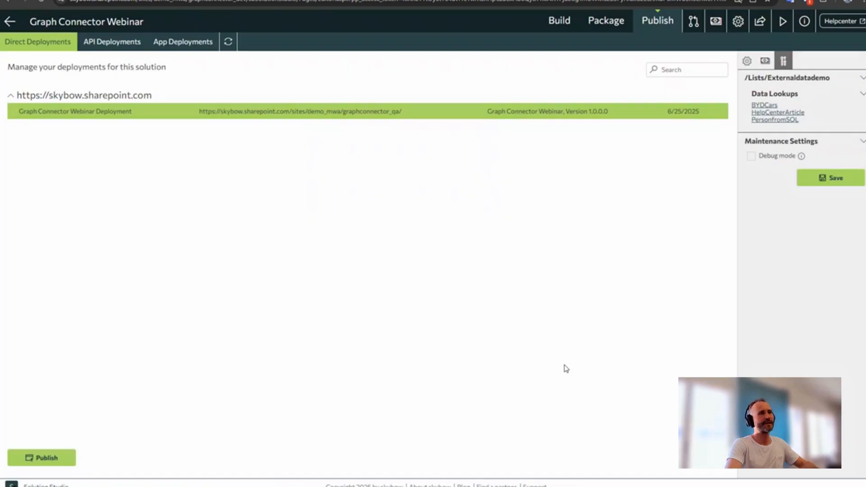